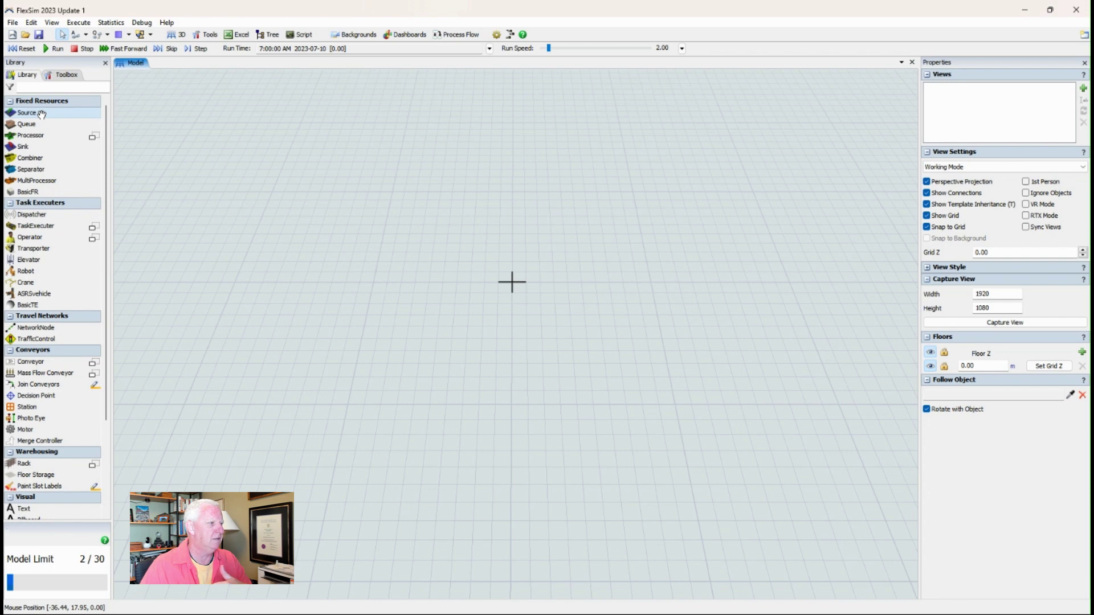
Place a Source on the model grid and select Source1 to show its settings
drag(41, 116, 256, 258)
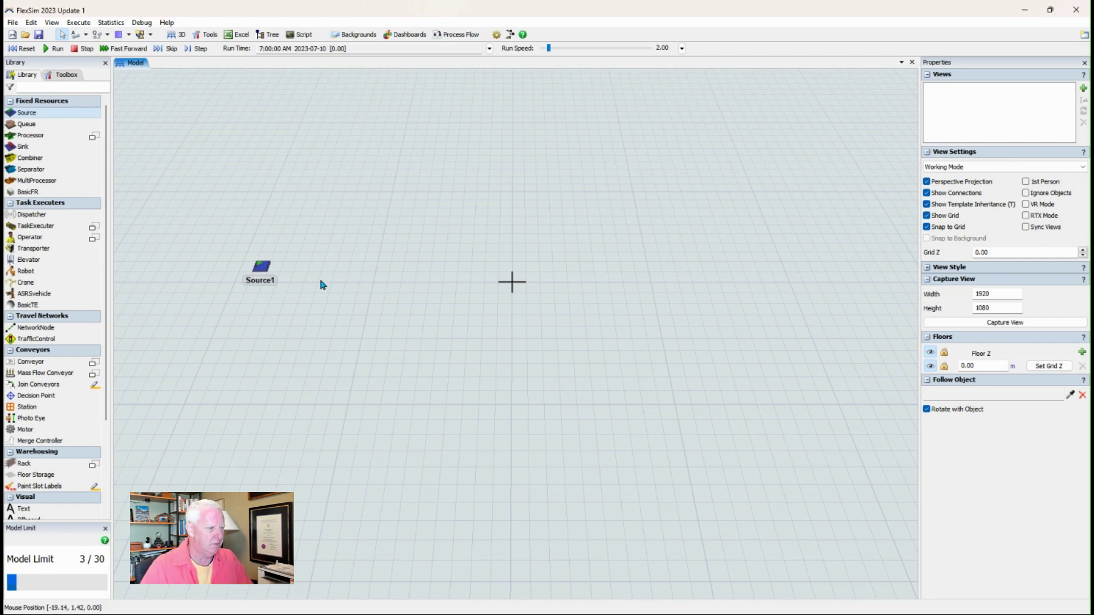
click(48, 116)
click(261, 266)
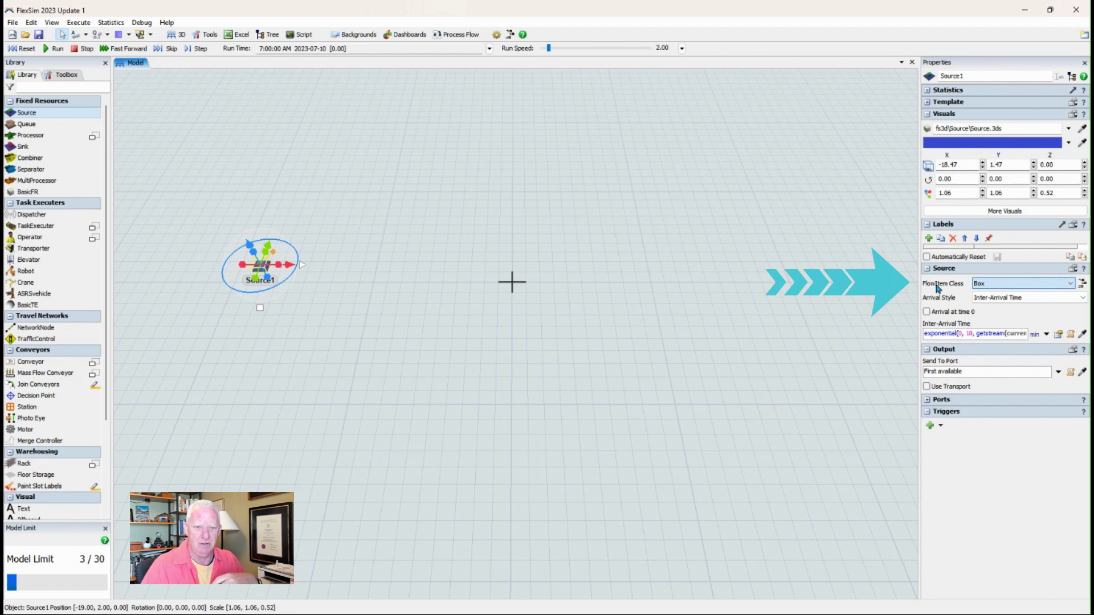
Browse Source1's FlowItem Class options, try Tote, then set it back to Box
scroll(989, 285, down, 1)
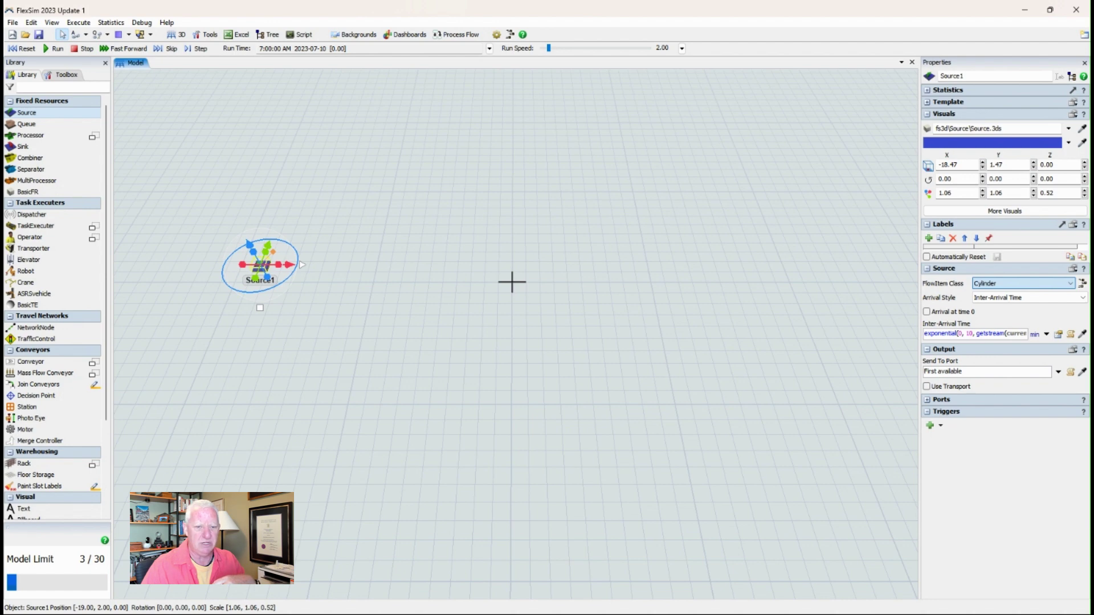
scroll(989, 285, down, 3)
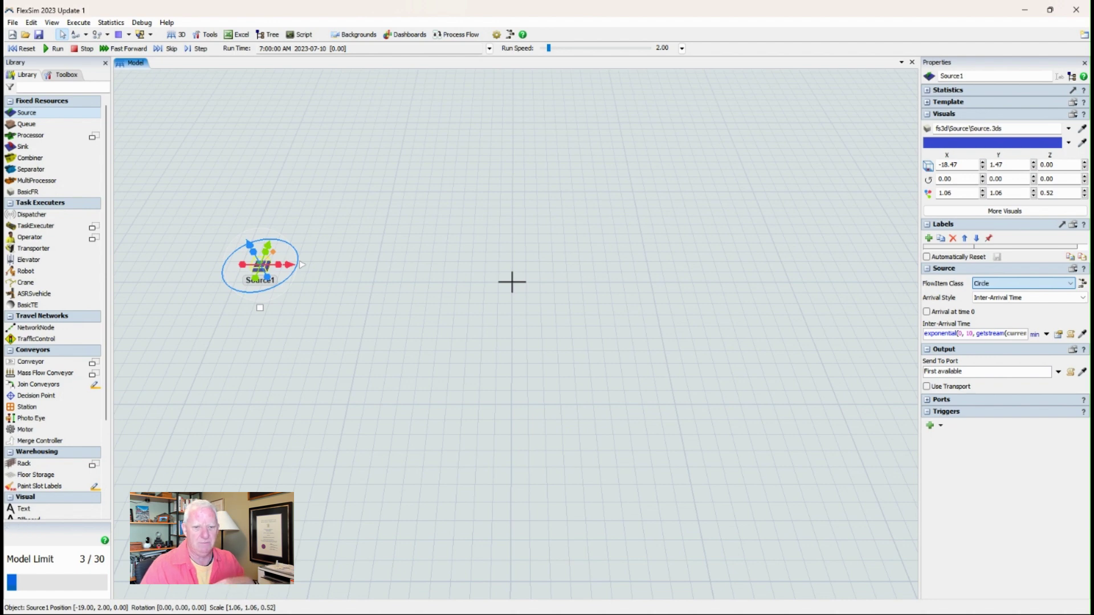
scroll(1020, 283, down, 2)
scroll(1019, 283, up, 2)
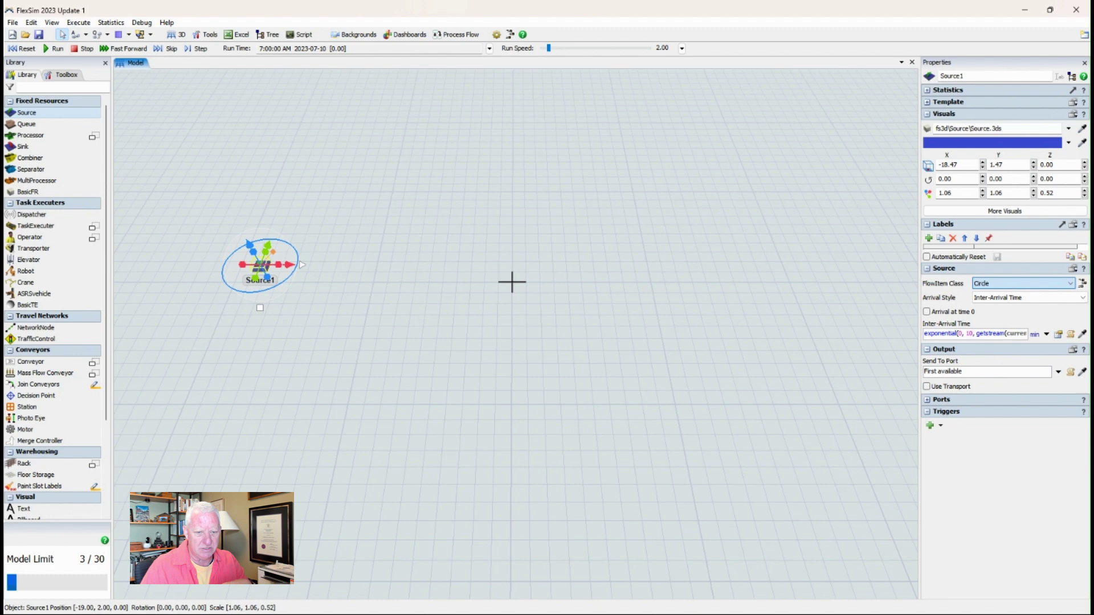
scroll(1019, 283, down, 1)
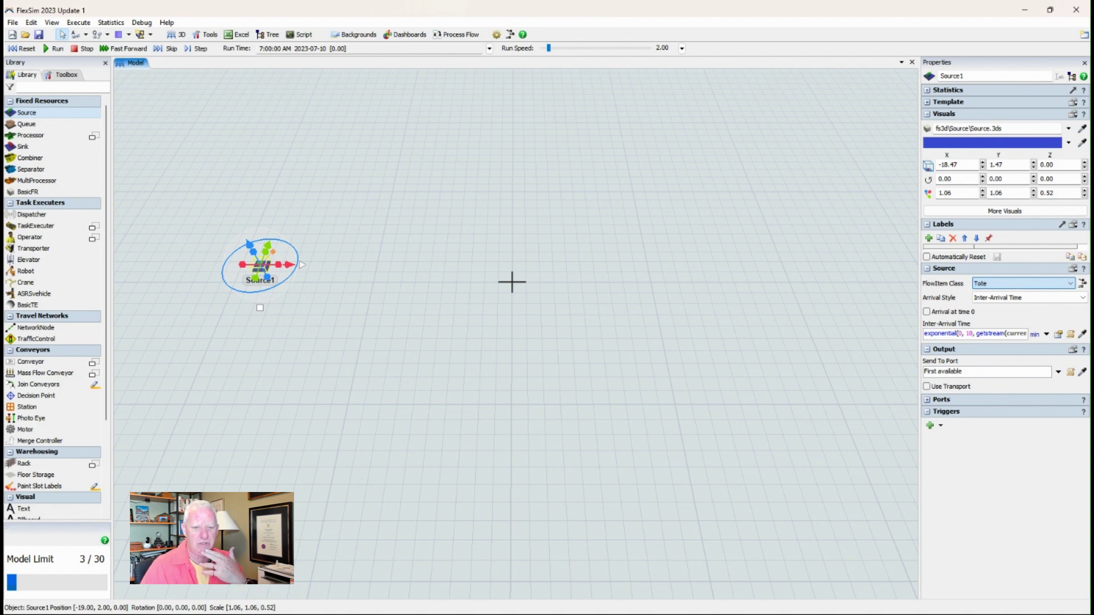
key(Down)
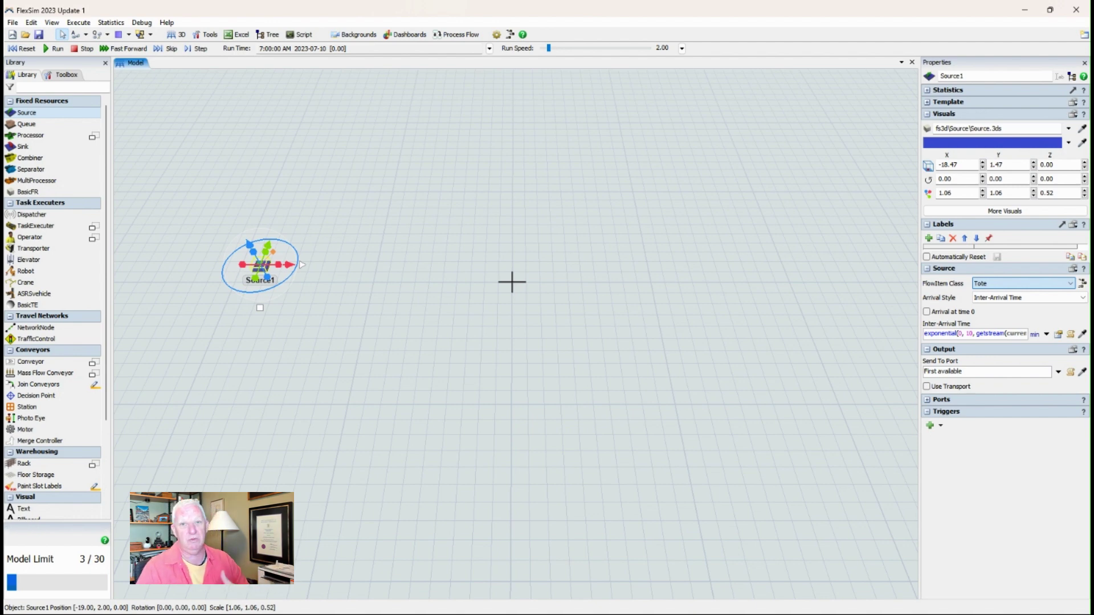
key(Down)
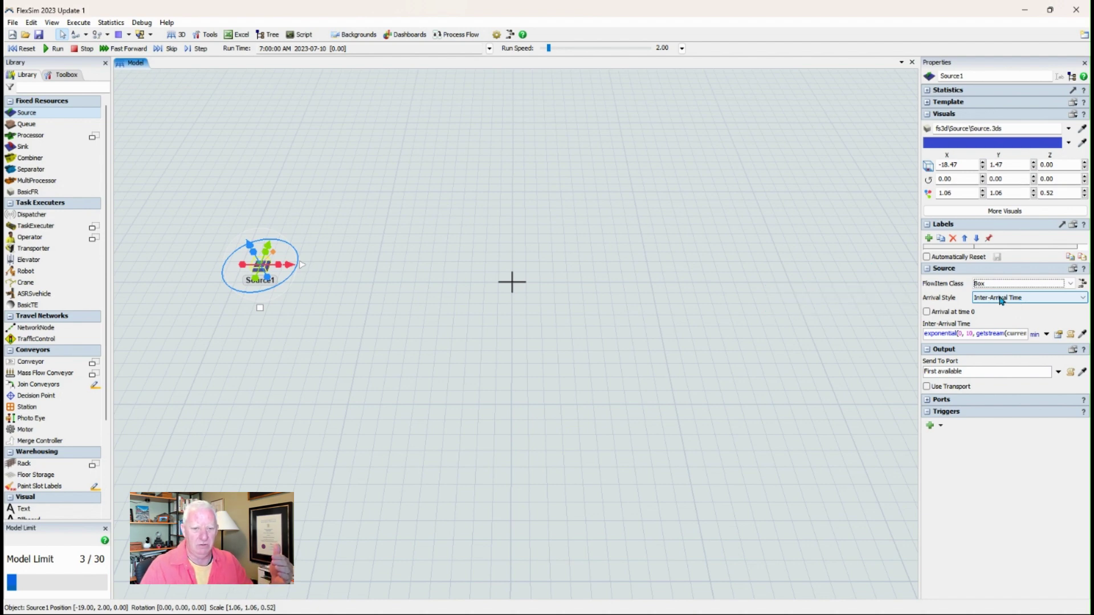
Enable arrival at time 0 and select the exponential inter-arrival expression for editing
scroll(1001, 300, down, 1)
scroll(1001, 298, down, 1)
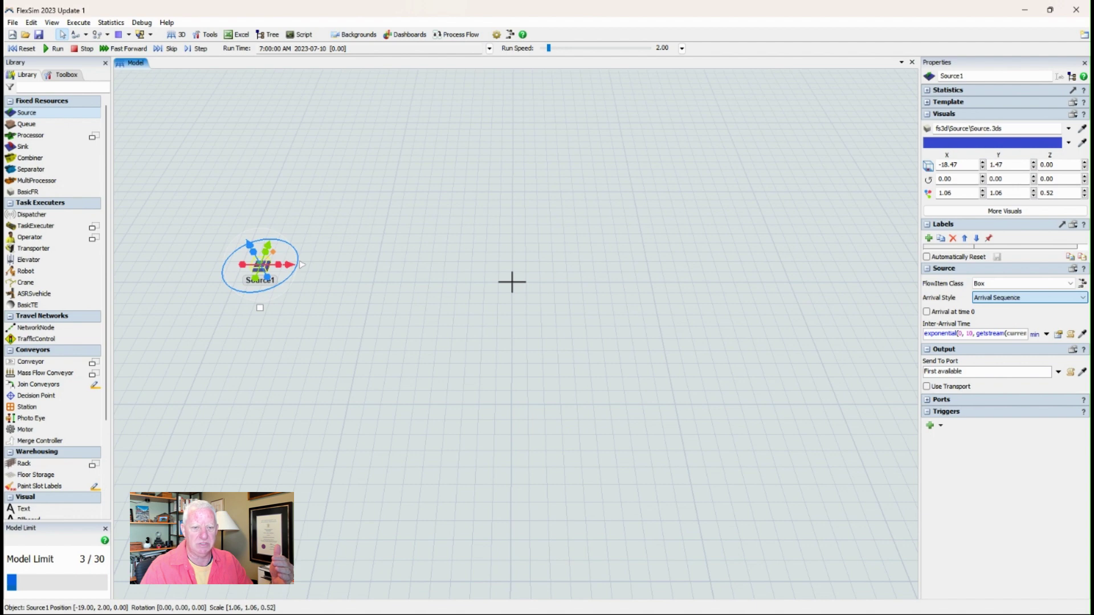
scroll(991, 299, up, 2)
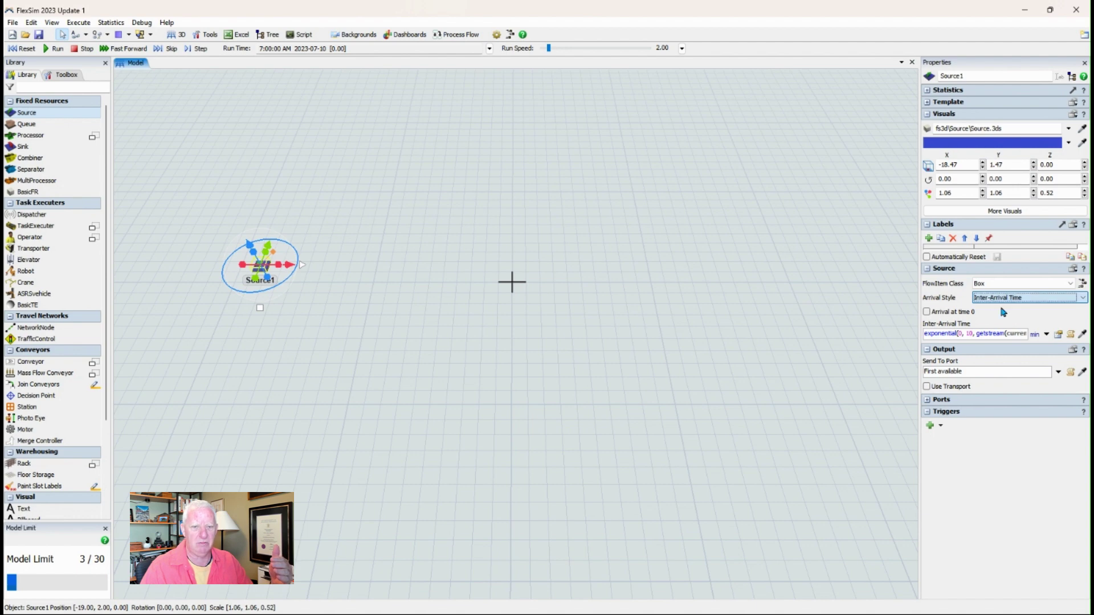
click(927, 313)
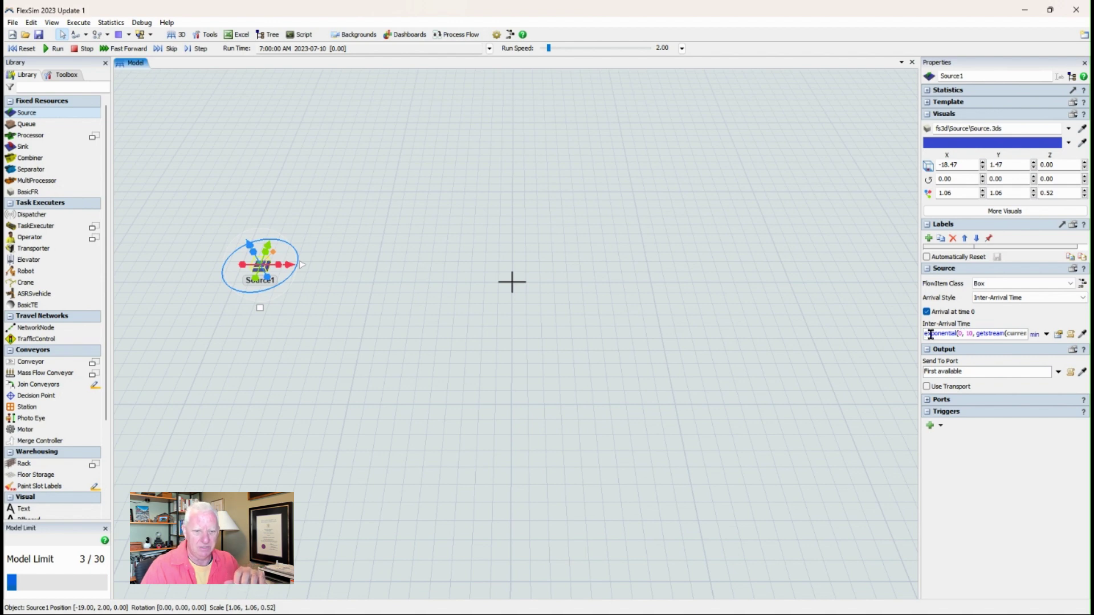
drag(931, 334, 960, 332)
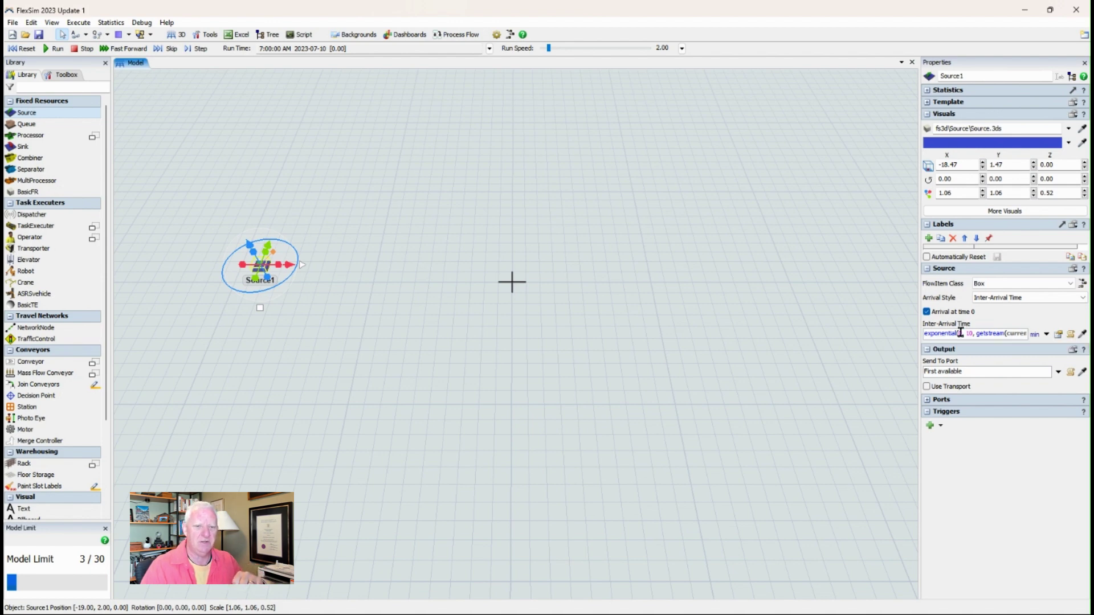
click(994, 334)
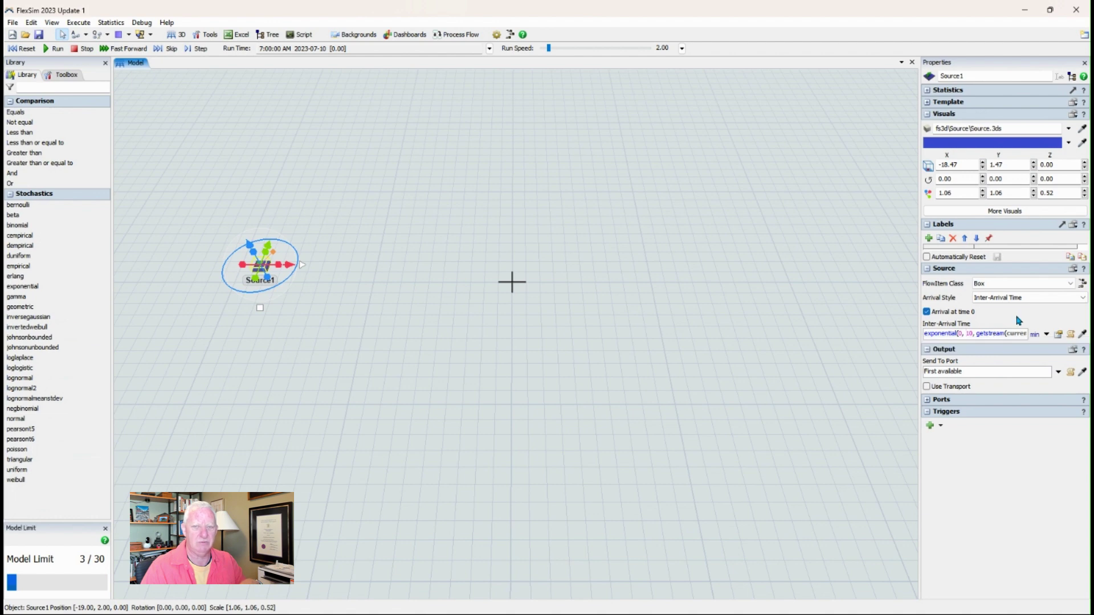
click(1047, 335)
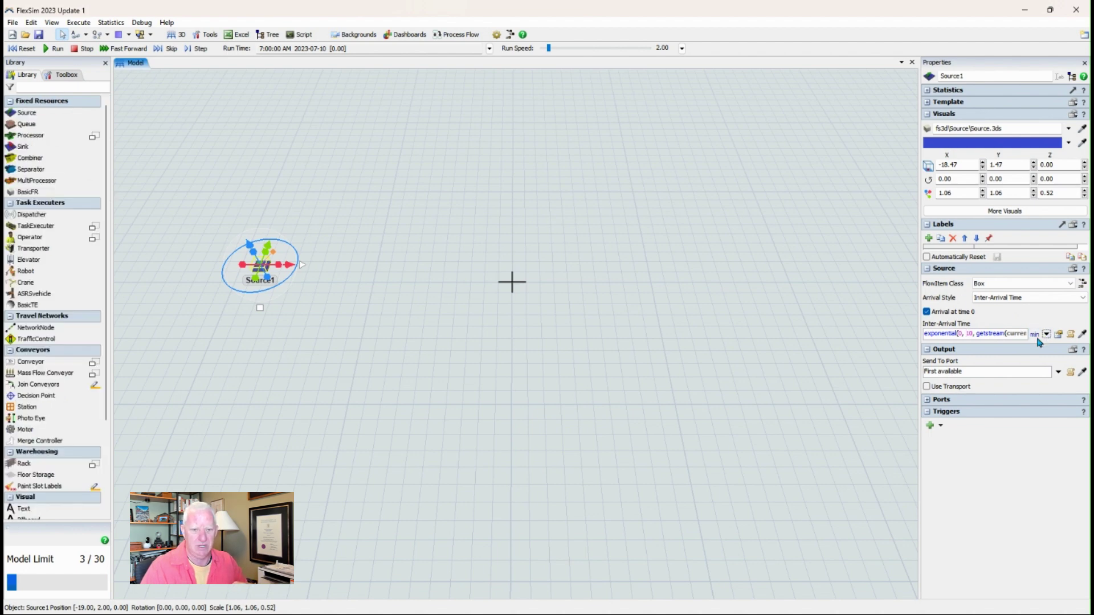
Check the time units, turn off arrival at time 0, and change the exponential mean to 1
click(1035, 335)
scroll(1035, 337, down, 2)
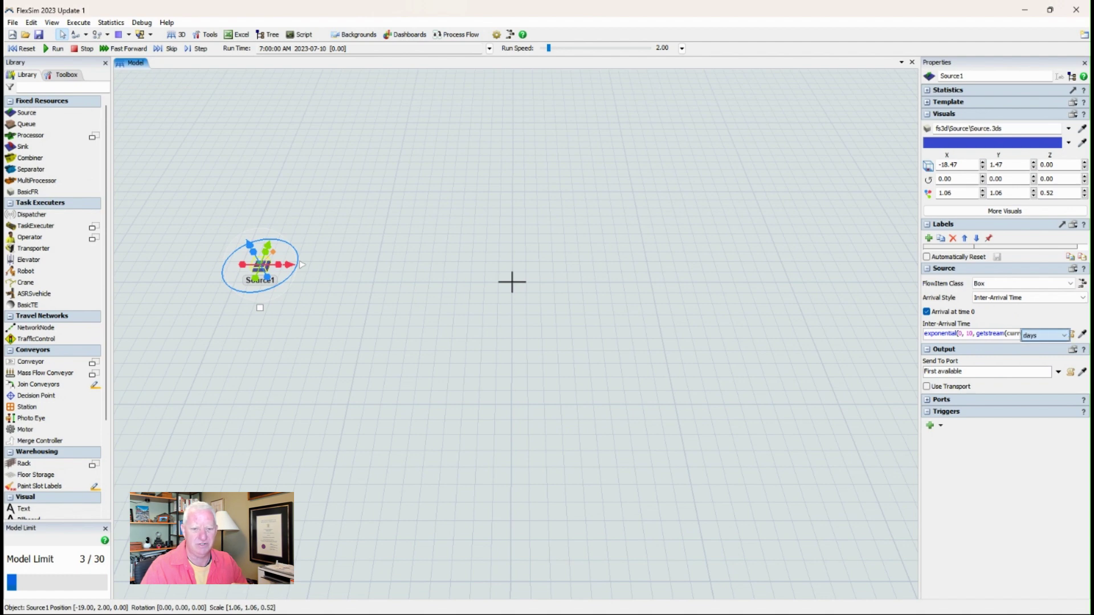
click(1037, 315)
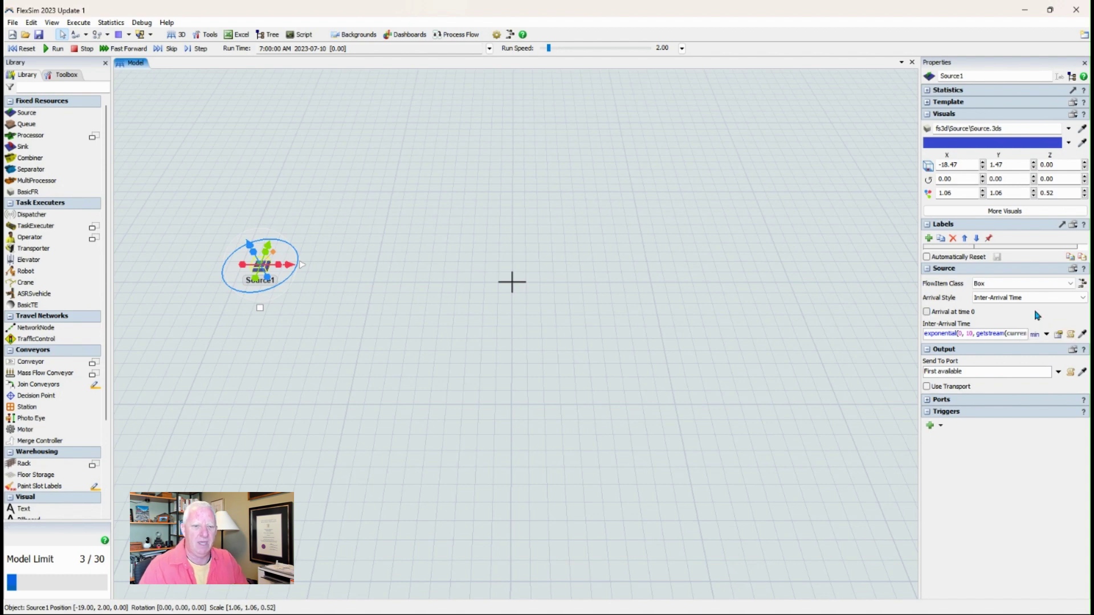
click(972, 333)
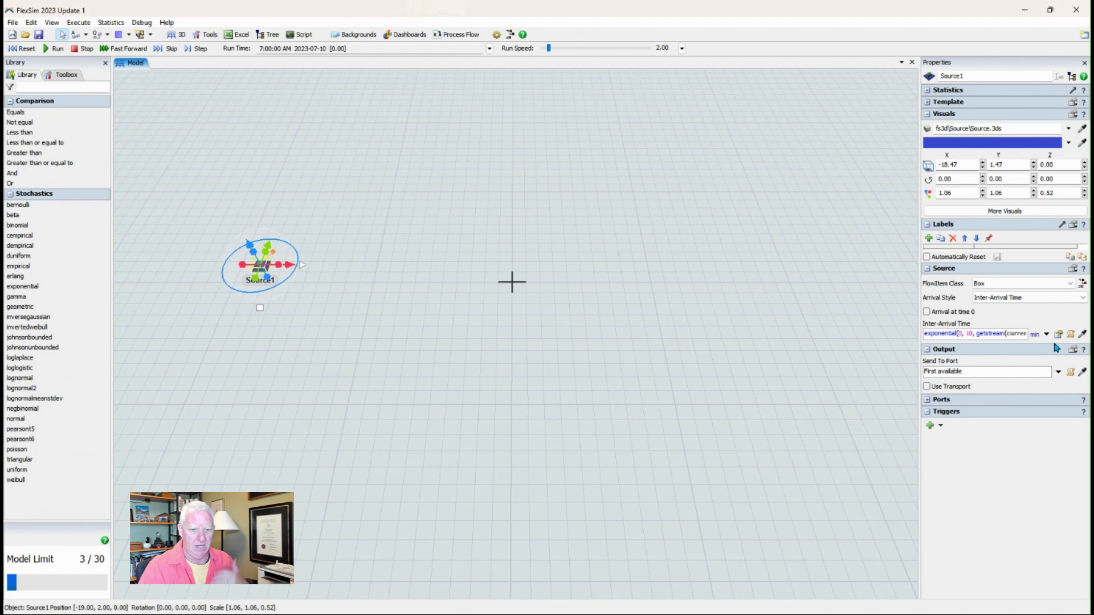
key(BackSpace)
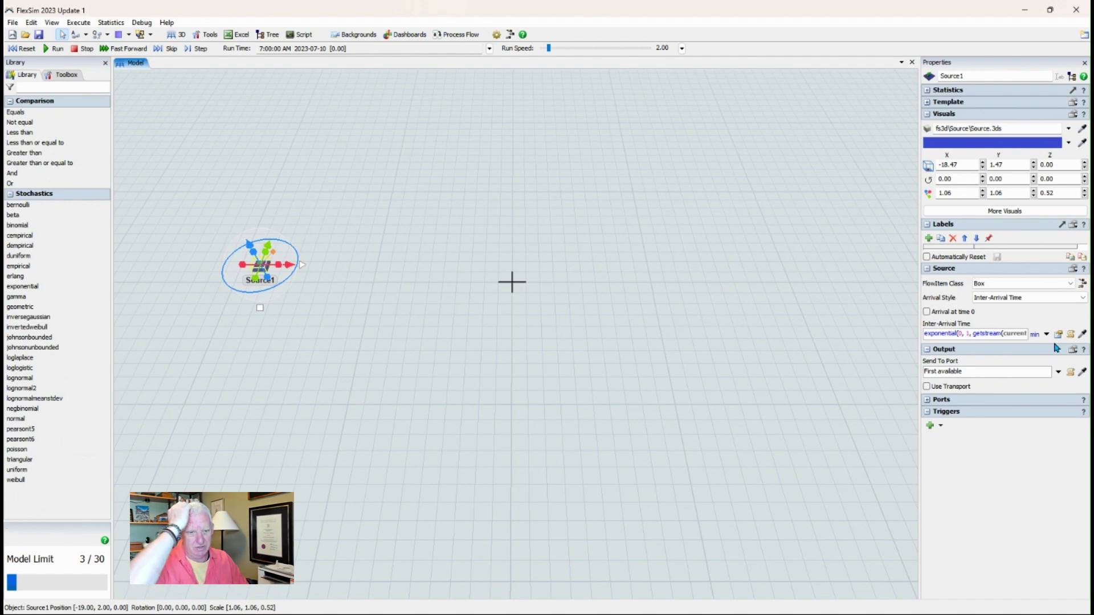
click(376, 290)
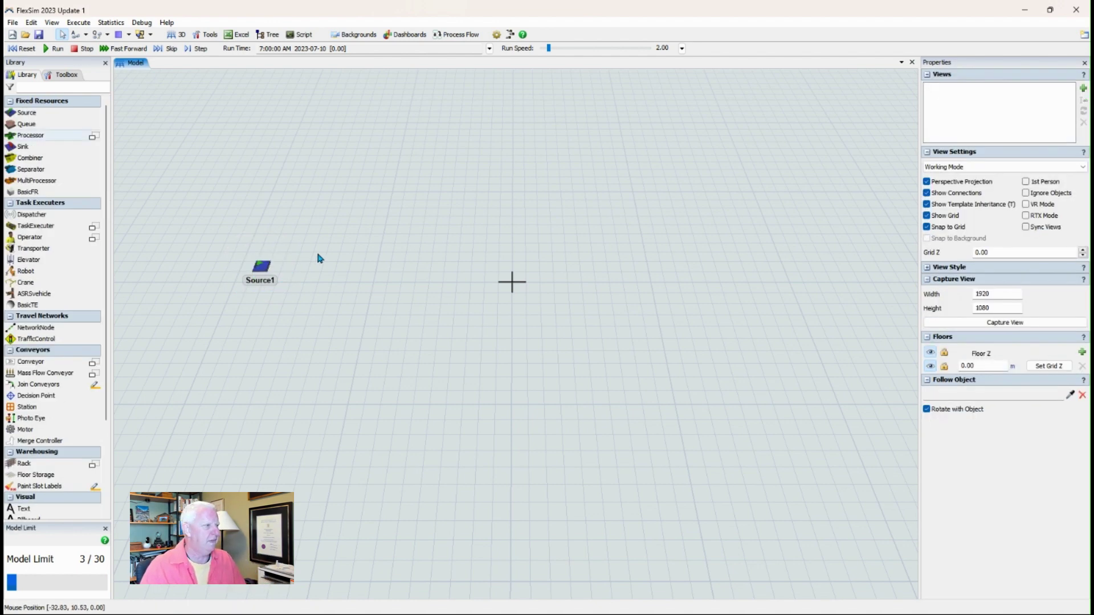
Drag a Queue onto the grid and position Queue1 below-right of Source1
drag(27, 127, 332, 282)
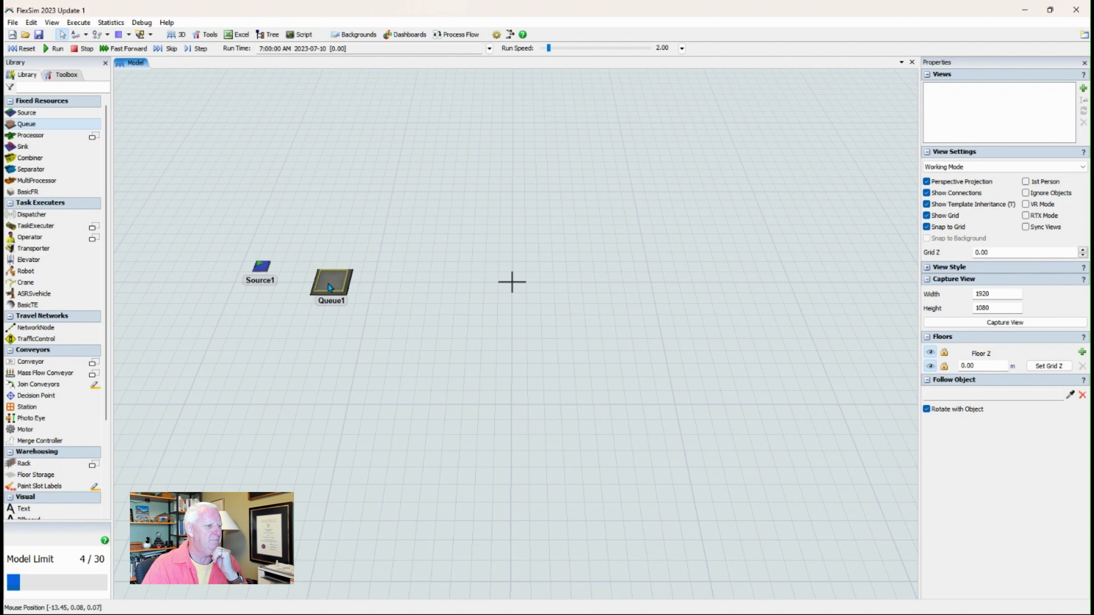
drag(329, 287, 360, 326)
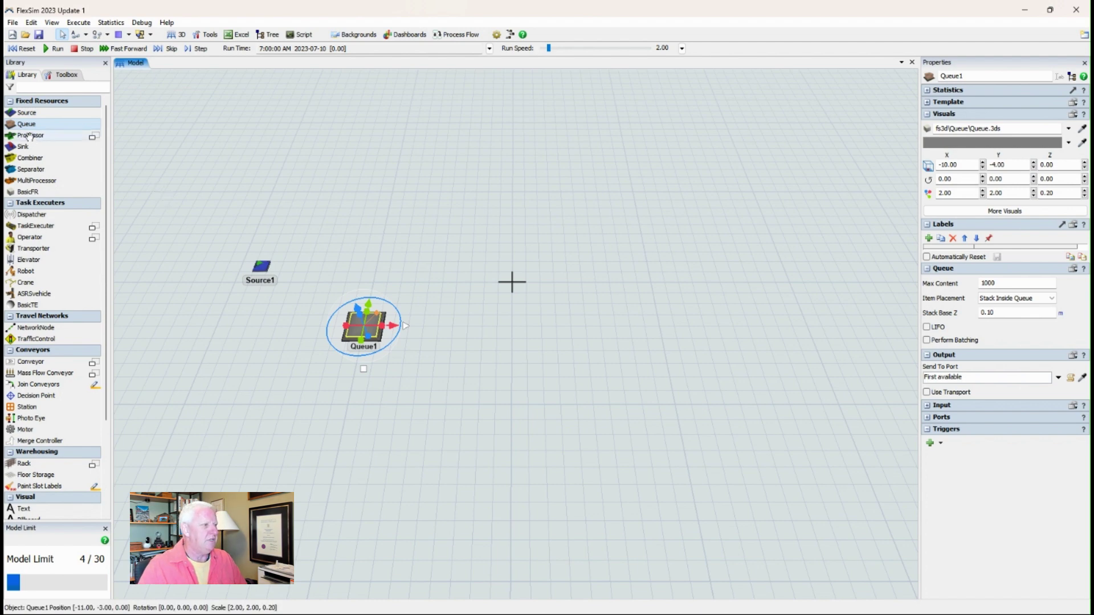
Place Processor1 on the grid to the right of Queue1
drag(28, 137, 465, 323)
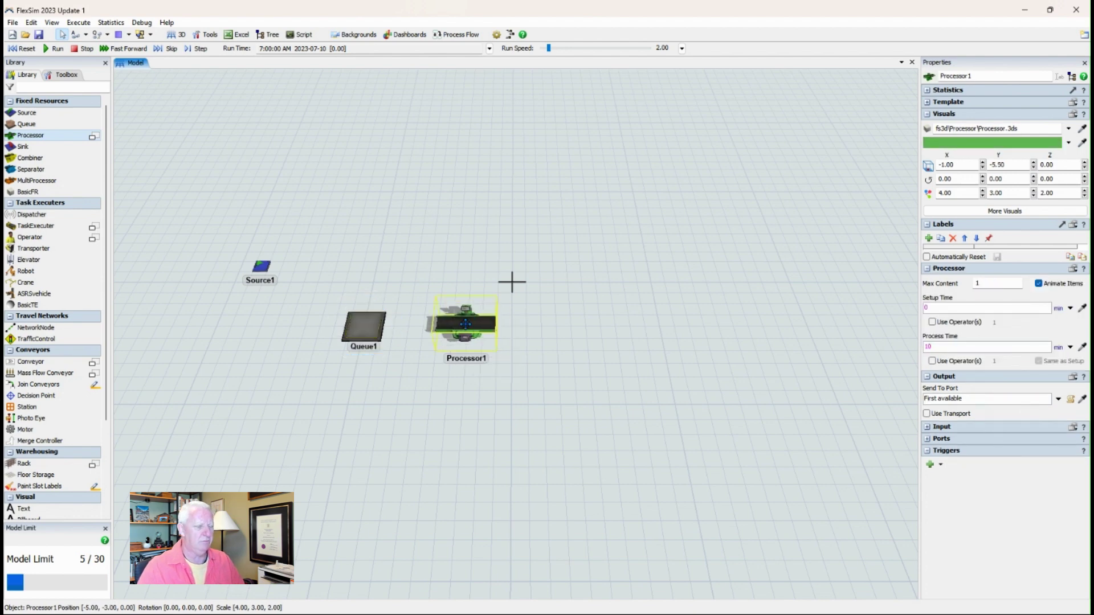
click(465, 323)
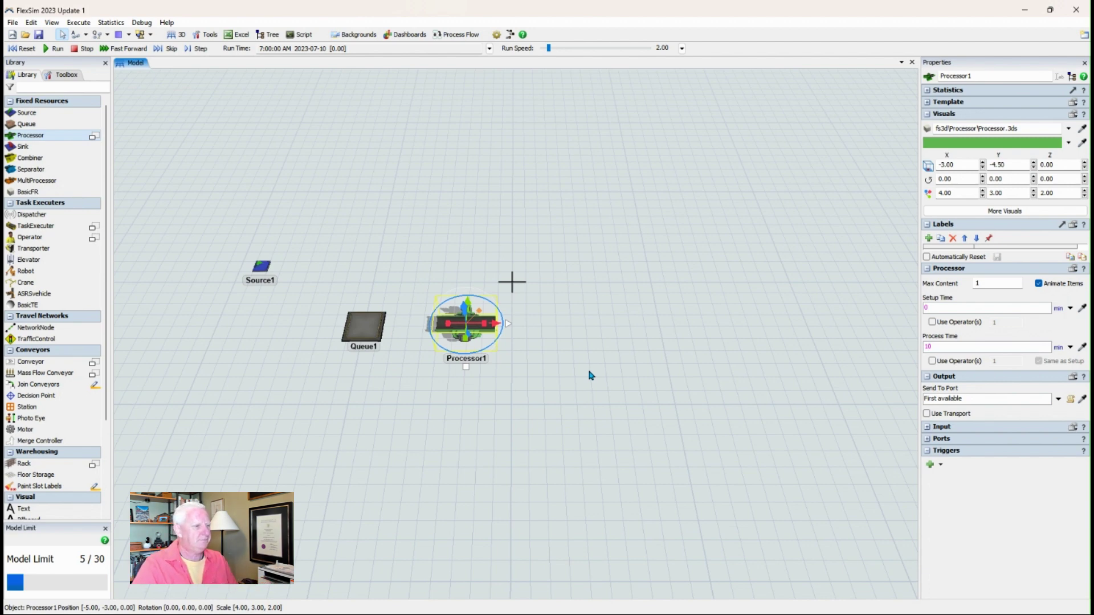
Place StraightConveyor1, a 10 m conveyor, above Queue1 and Processor1 and nudge it into place
click(39, 361)
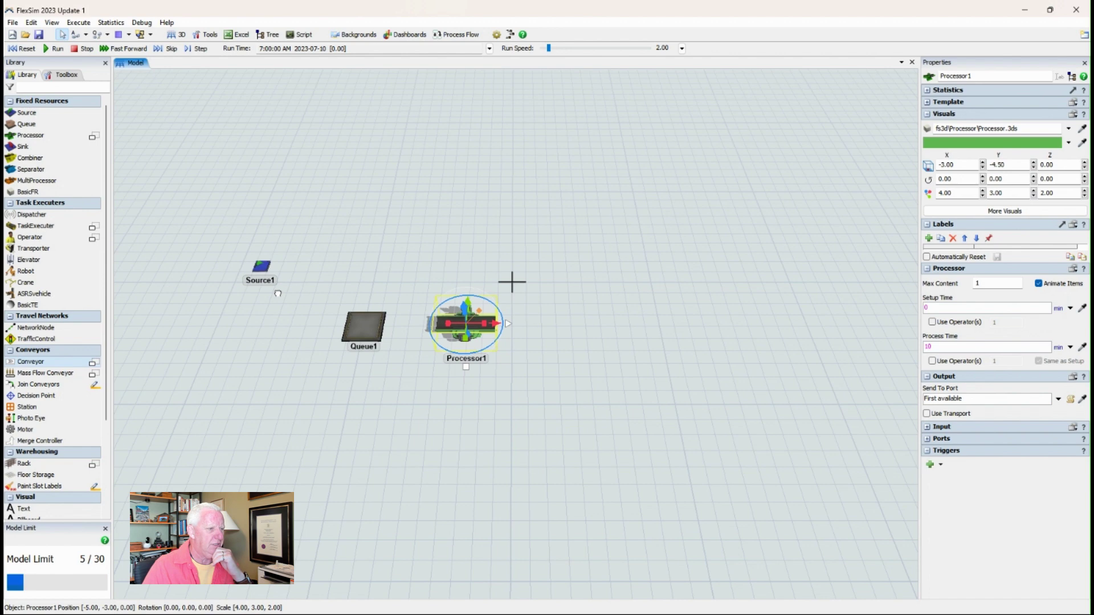
drag(377, 243, 511, 245)
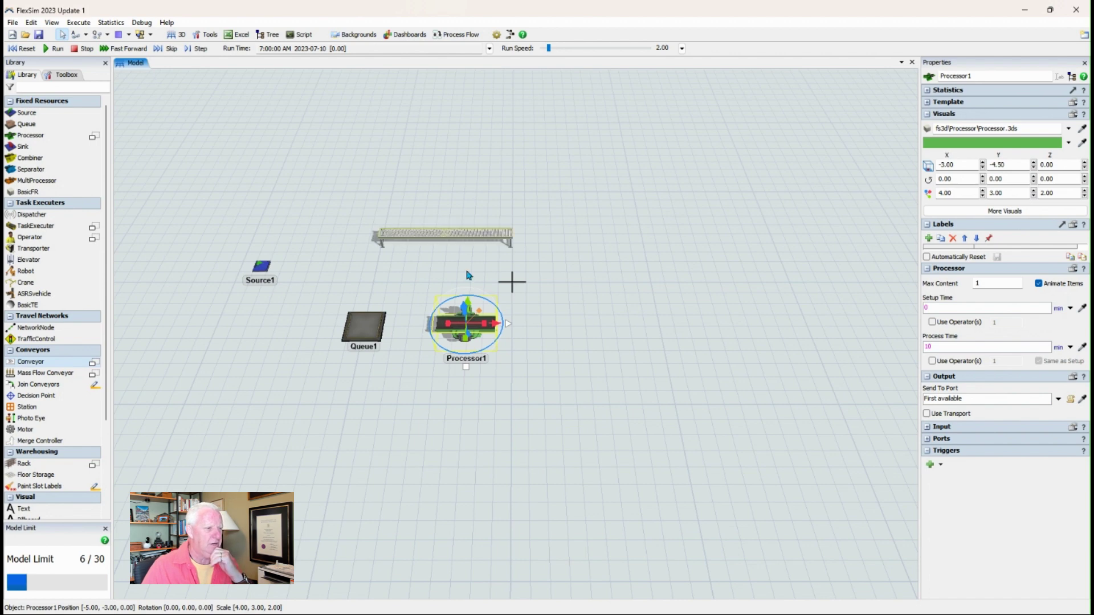
click(414, 241)
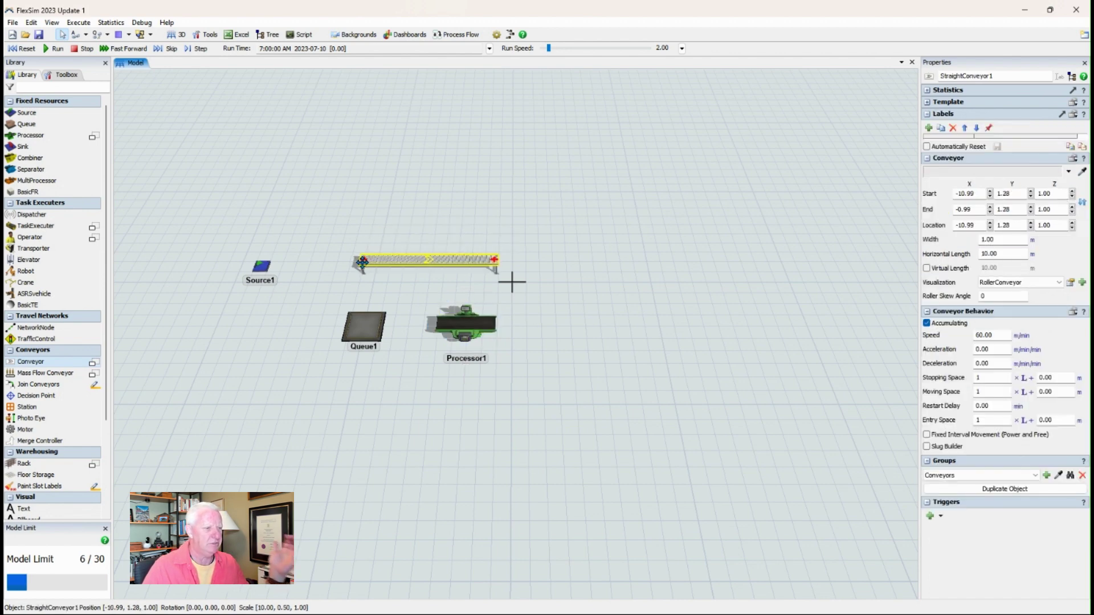
drag(399, 259, 398, 260)
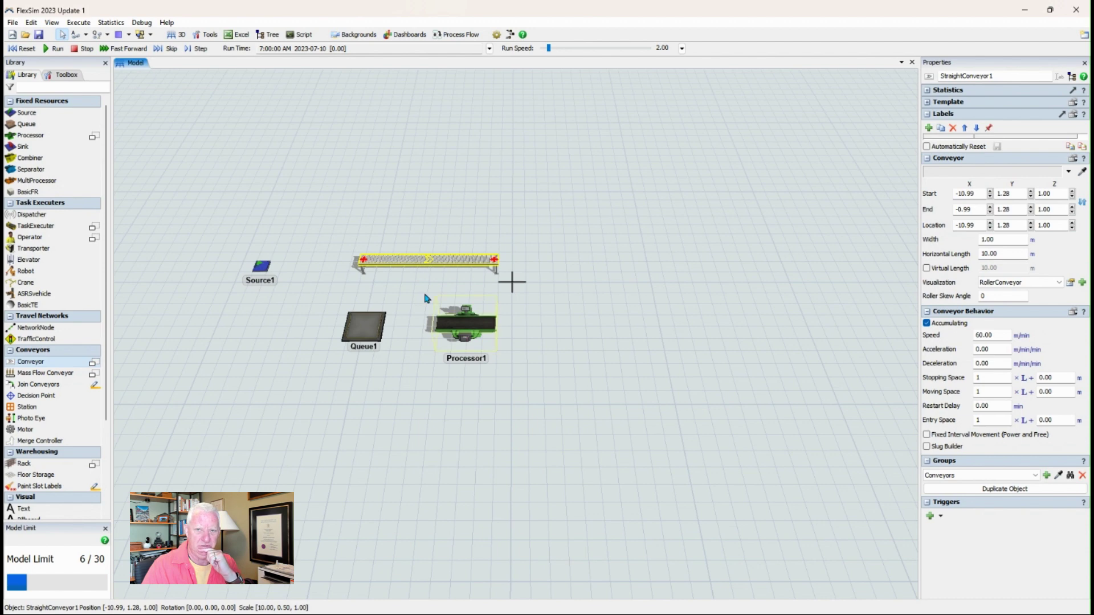
drag(425, 298, 428, 344)
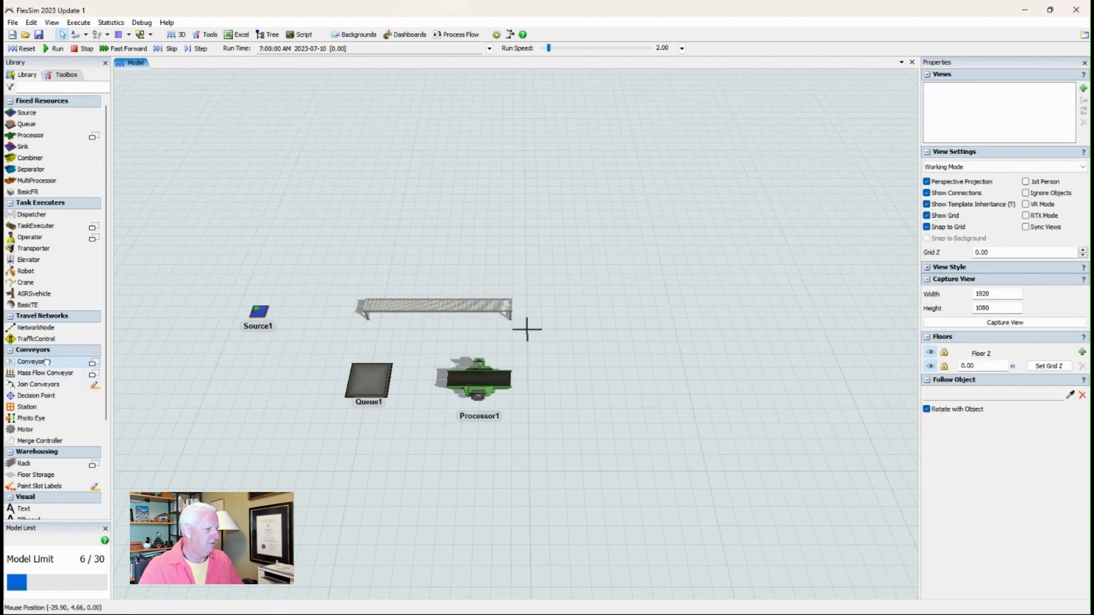
mouse_move(47, 360)
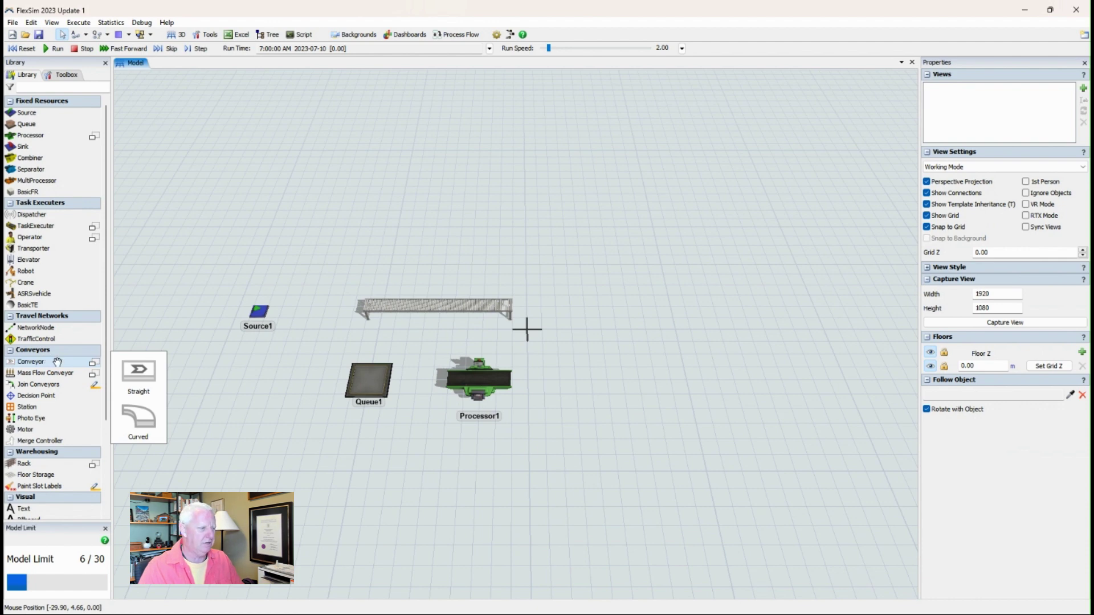
click(137, 416)
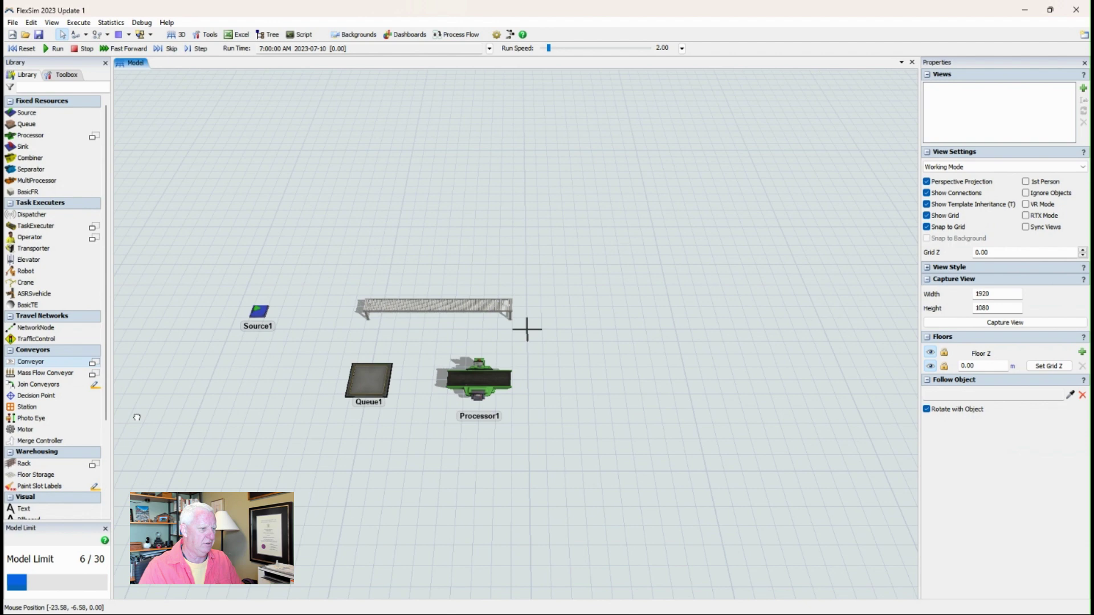
click(373, 257)
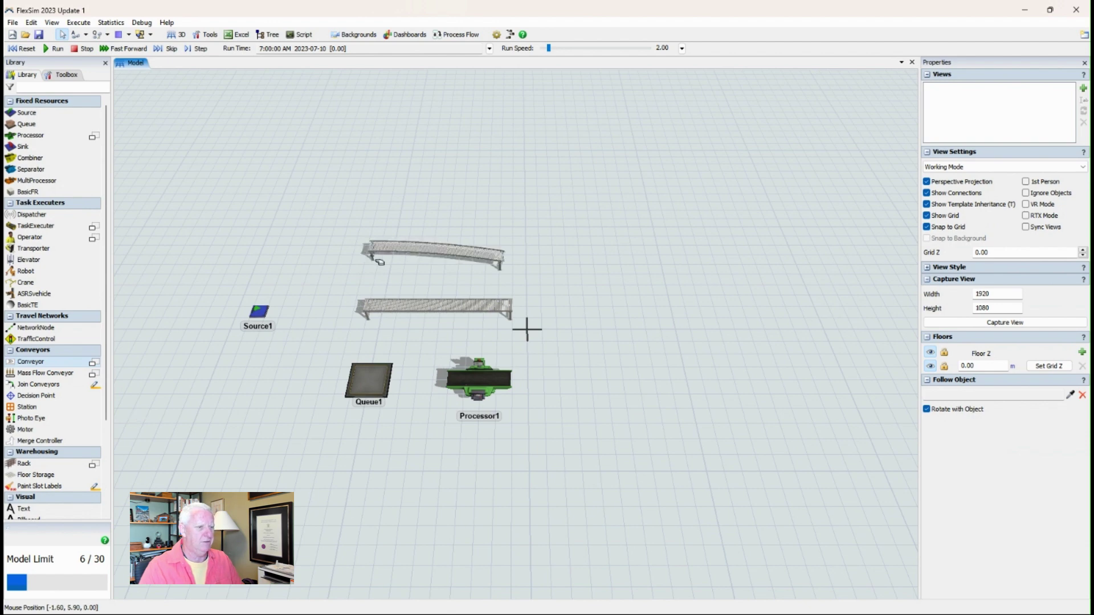
drag(378, 261, 635, 340)
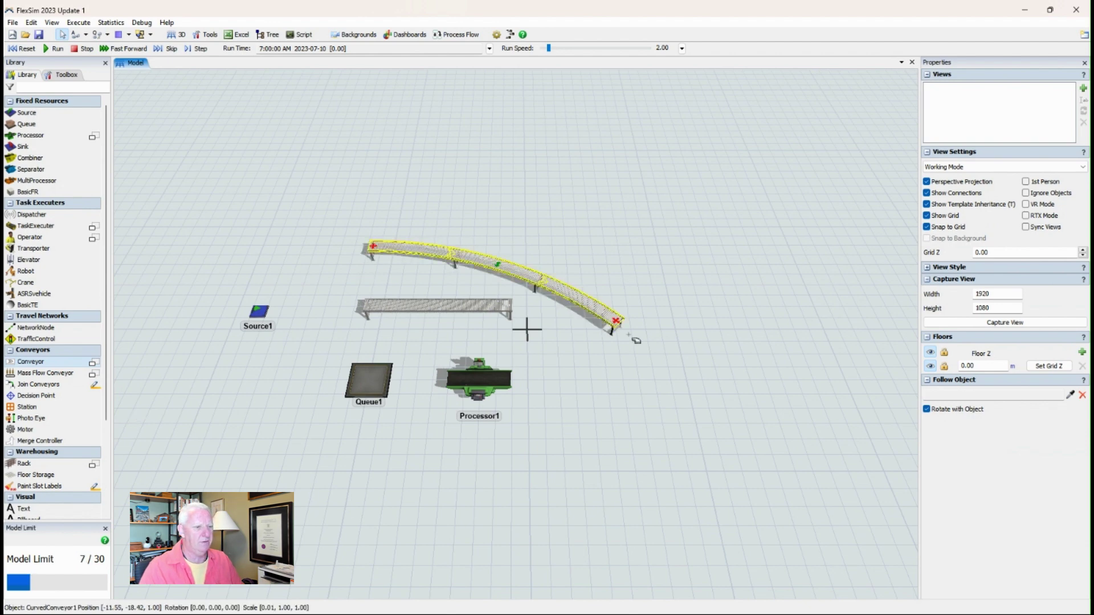
click(618, 325)
scroll(621, 327, up, 10)
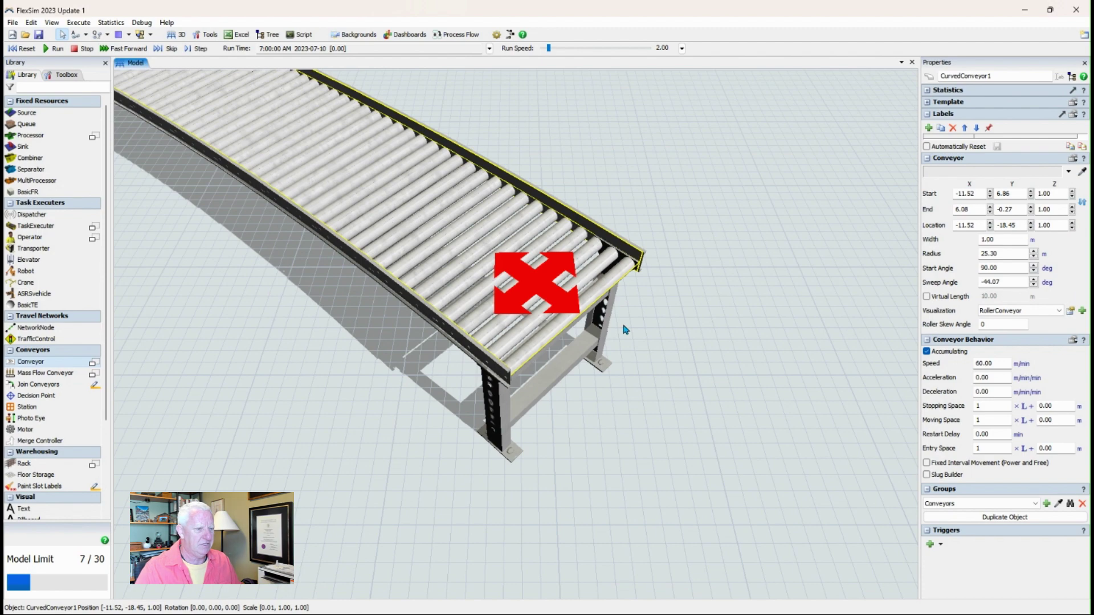
drag(559, 297, 562, 261)
scroll(562, 261, down, 5)
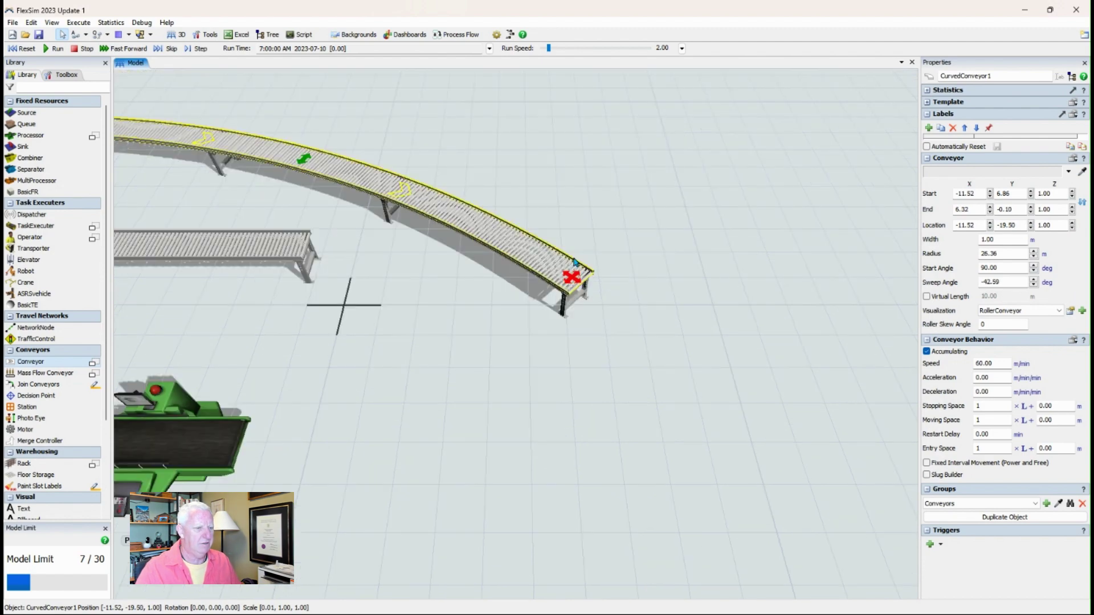
key(ctrl+z)
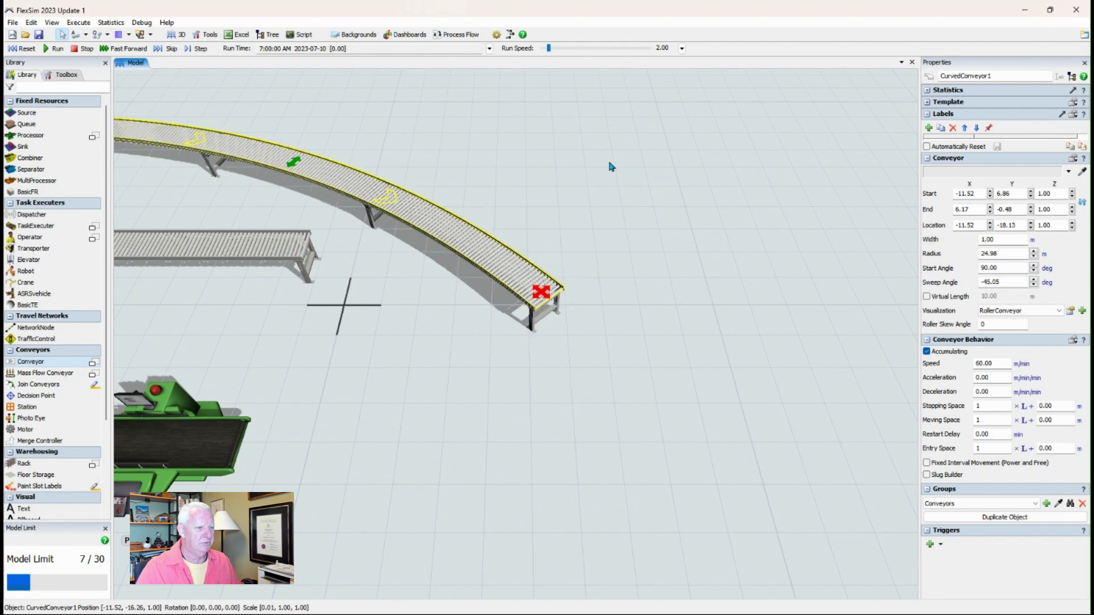
drag(609, 166, 512, 304)
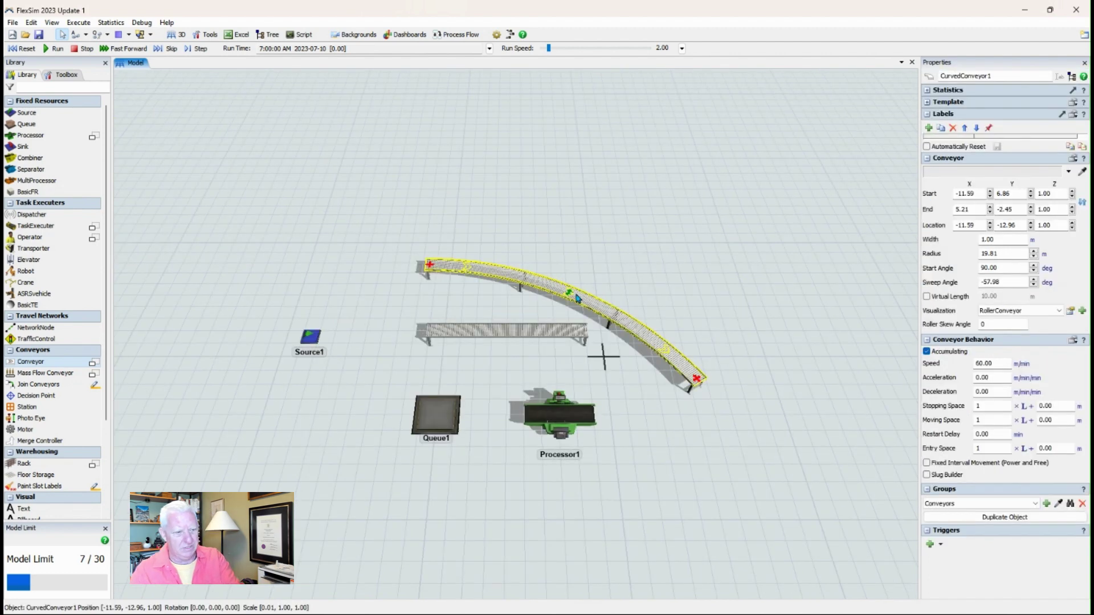
key(ctrl+z)
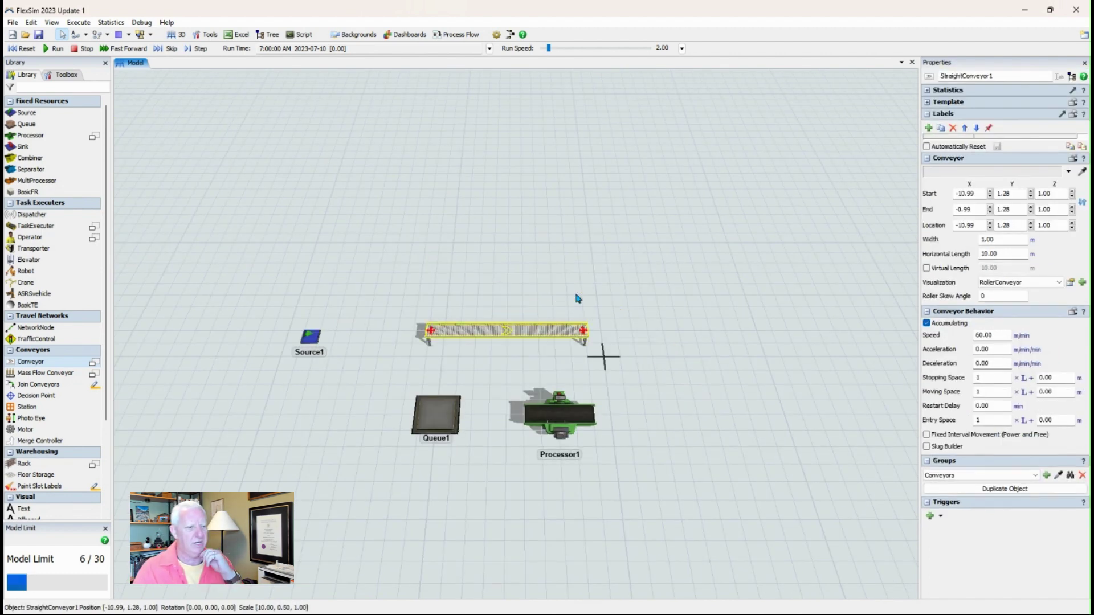
drag(578, 298, 436, 249)
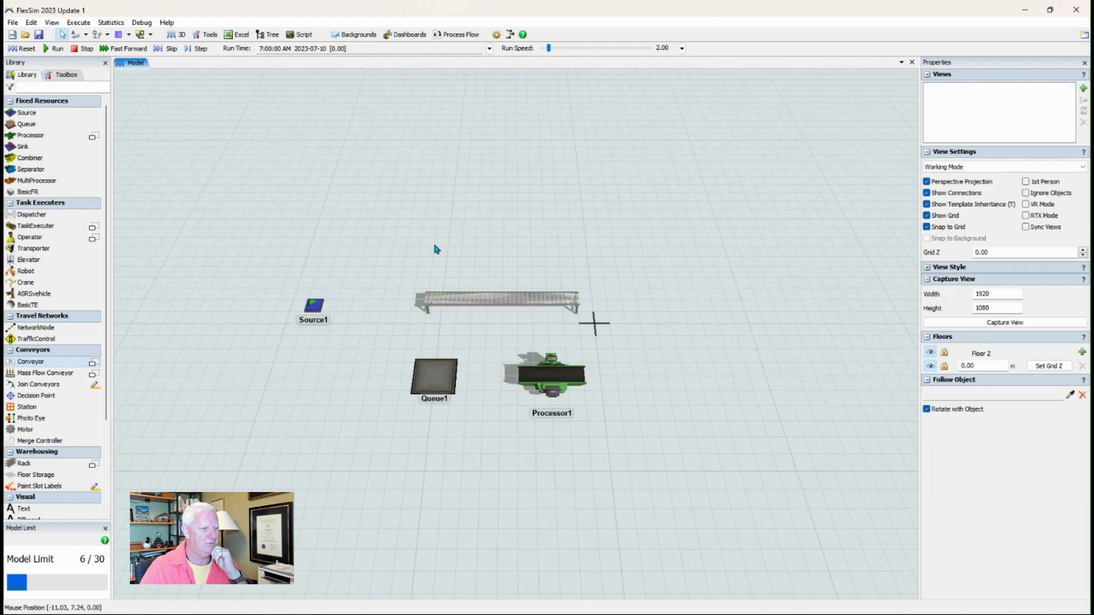
scroll(436, 249, up, 2)
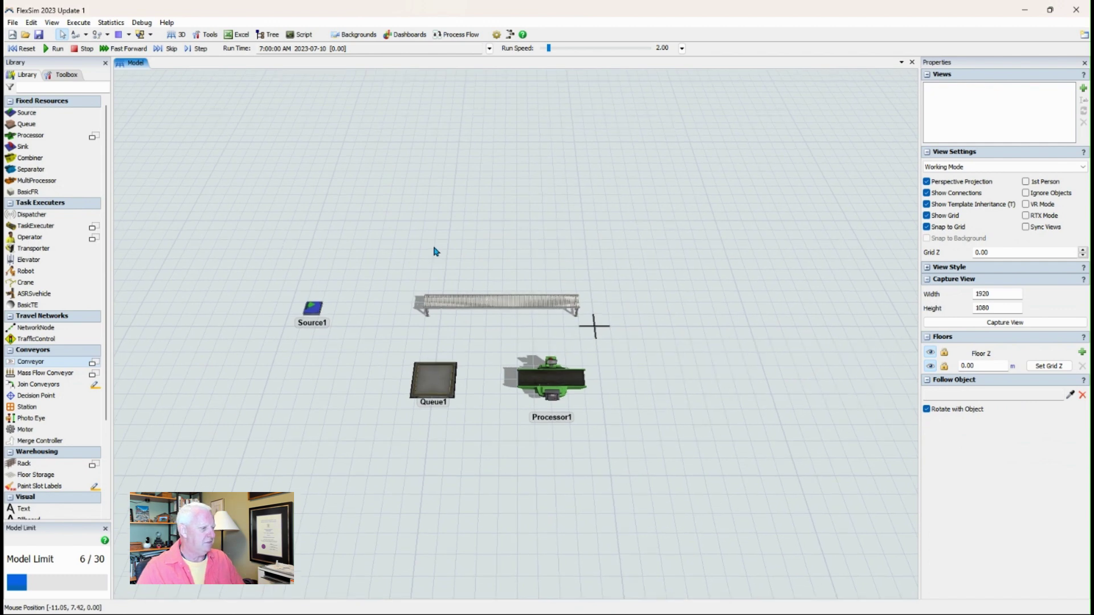
Place FloorStorage1, a 10 by 10 floor storage grid, above the conveyor and reselect it
click(31, 473)
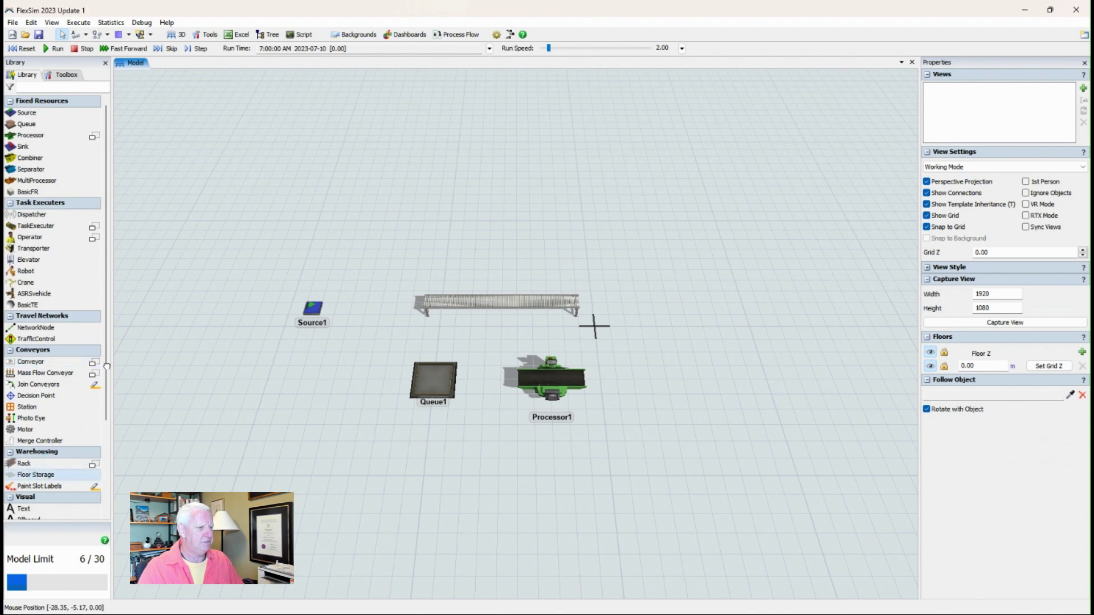
click(478, 223)
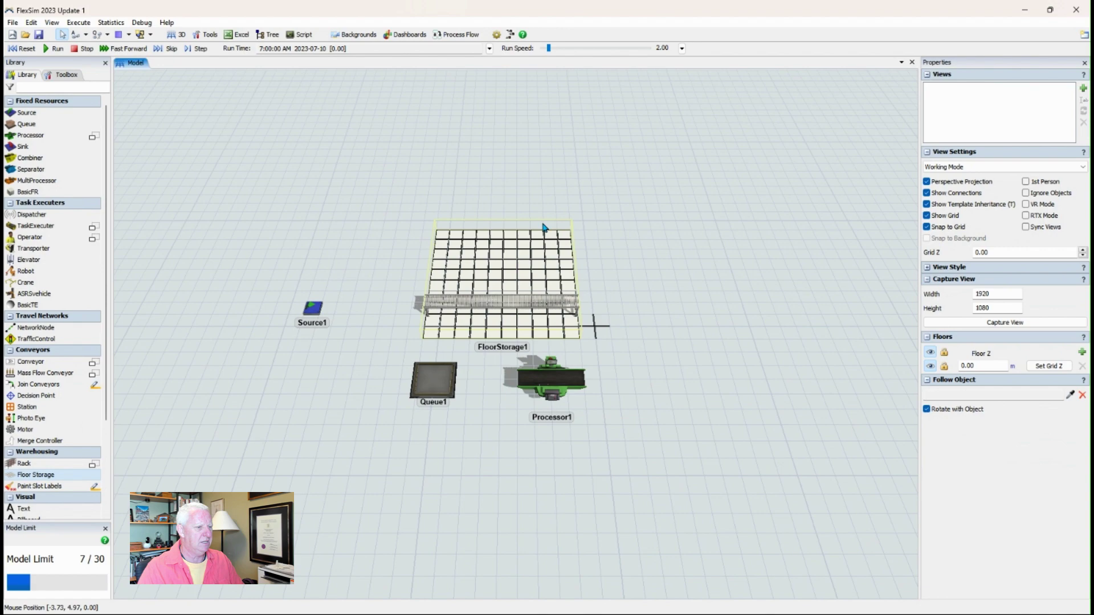
drag(542, 227, 522, 197)
drag(594, 326, 600, 329)
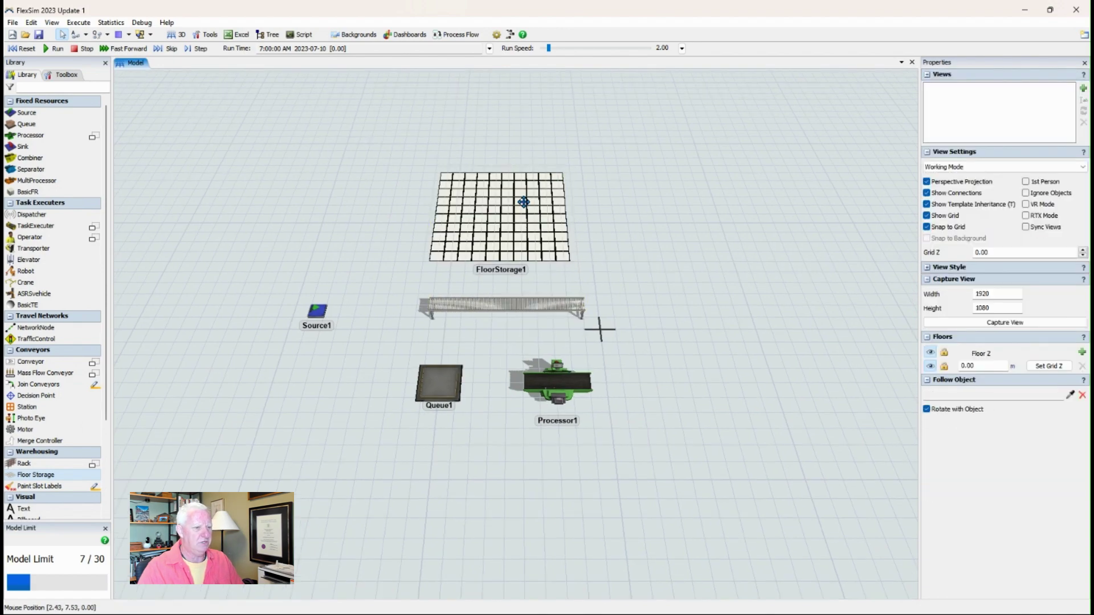
drag(621, 247, 647, 257)
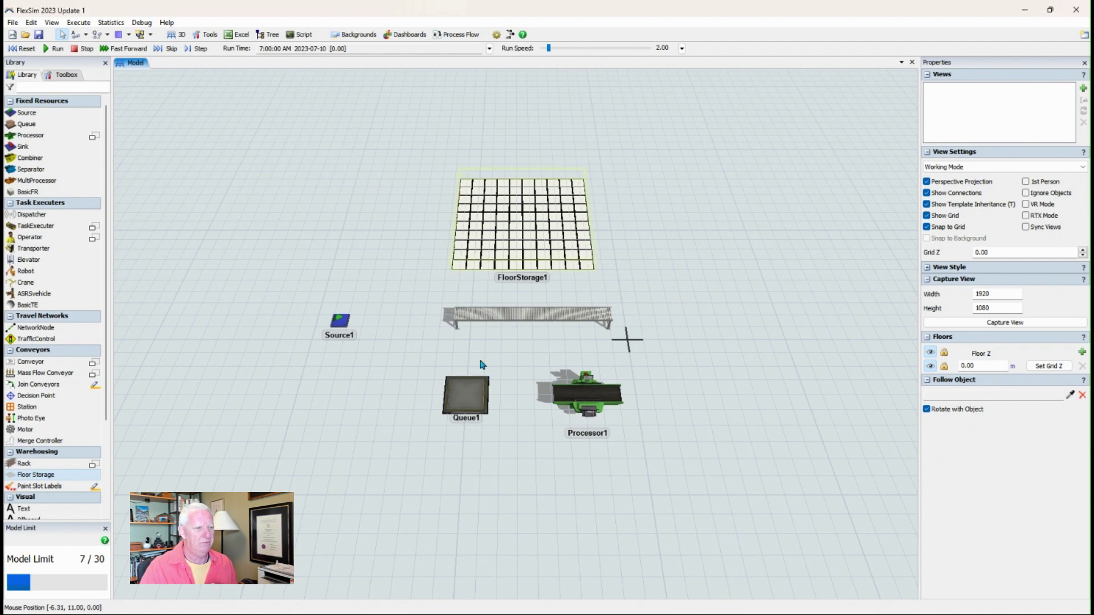
click(524, 221)
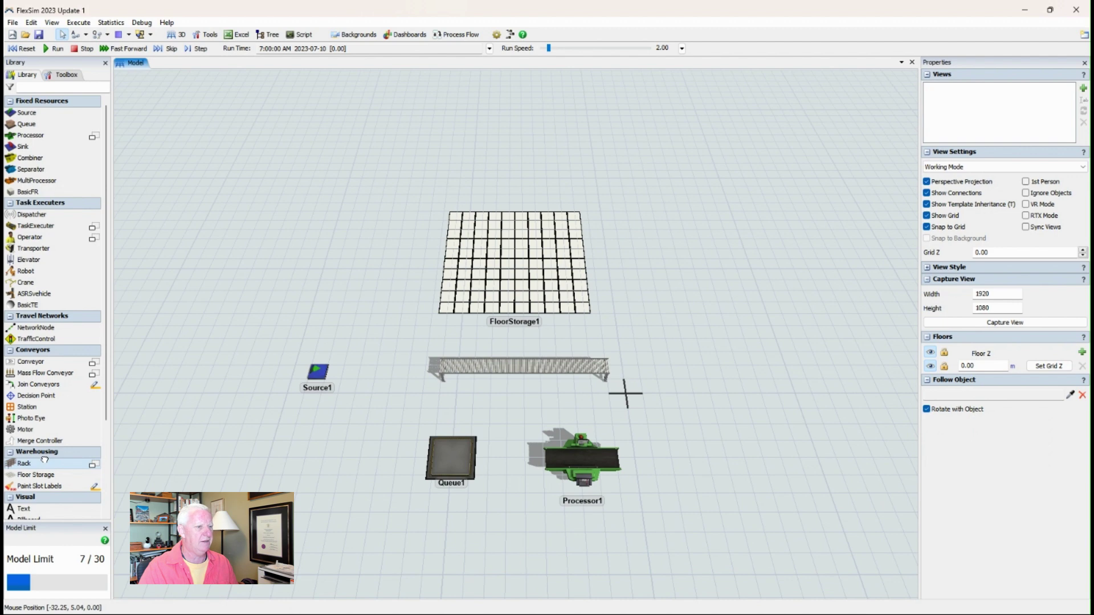
Add Rack1 behind FloorStorage1, then move Source1 upward toward the floor storage
drag(44, 459, 549, 147)
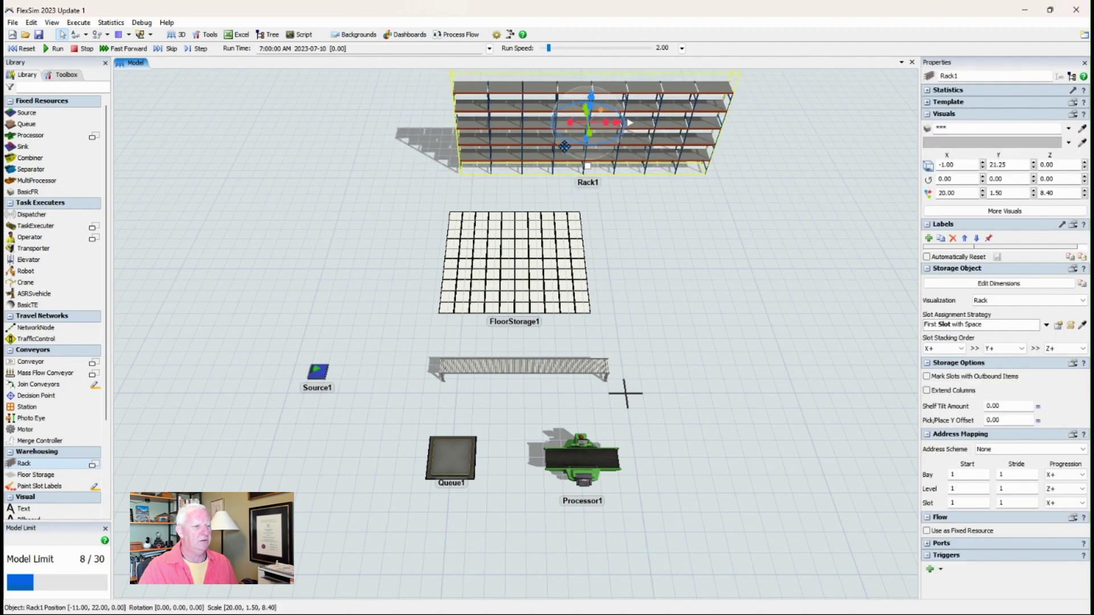
drag(424, 176, 422, 192)
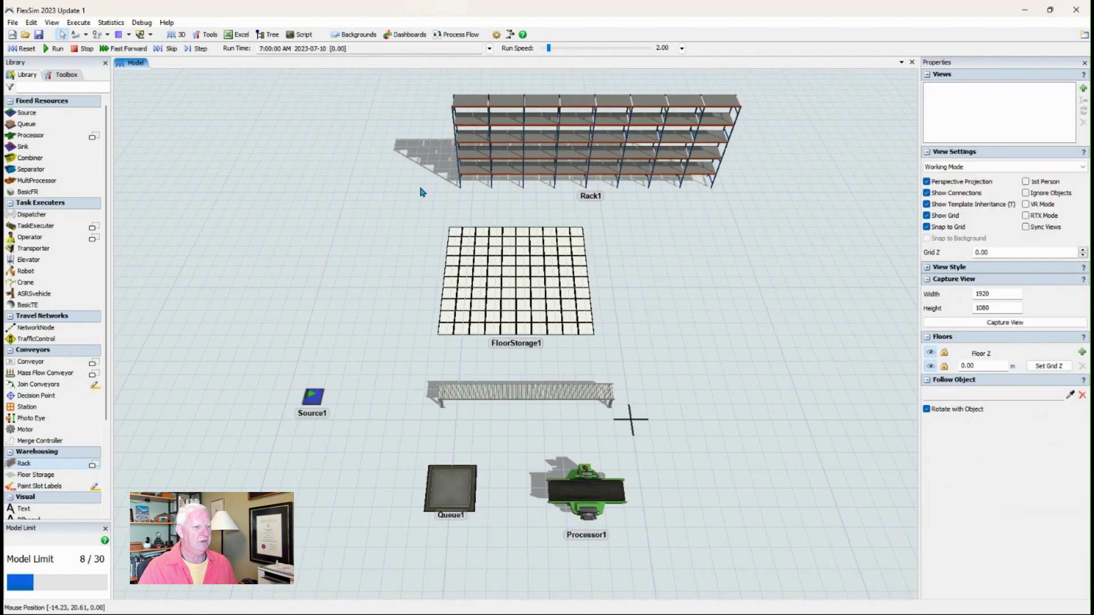
right_drag(422, 192, 422, 184)
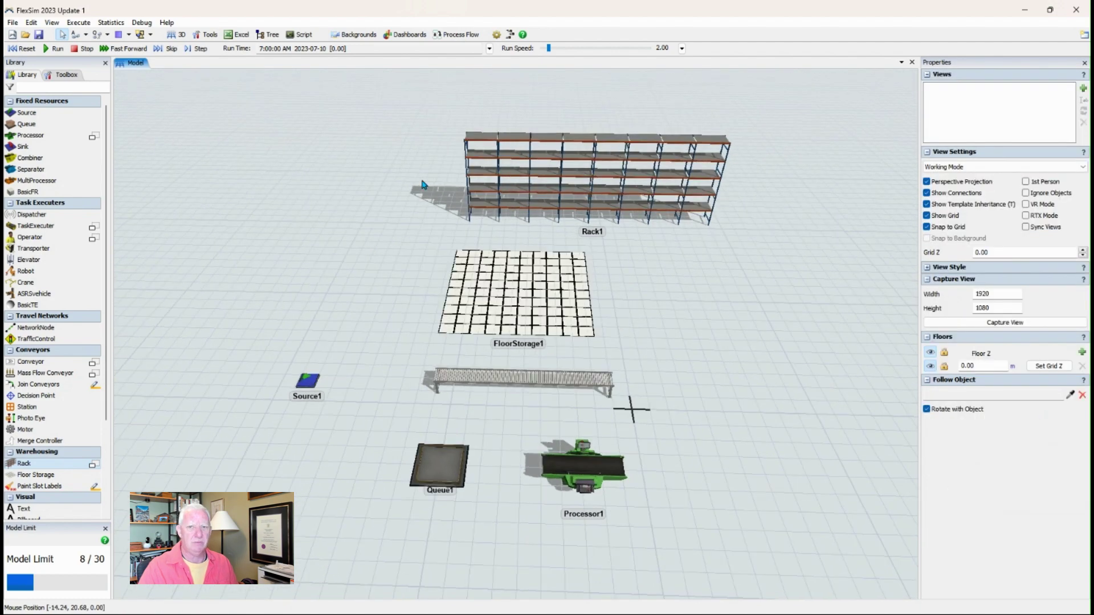
drag(422, 185, 414, 188)
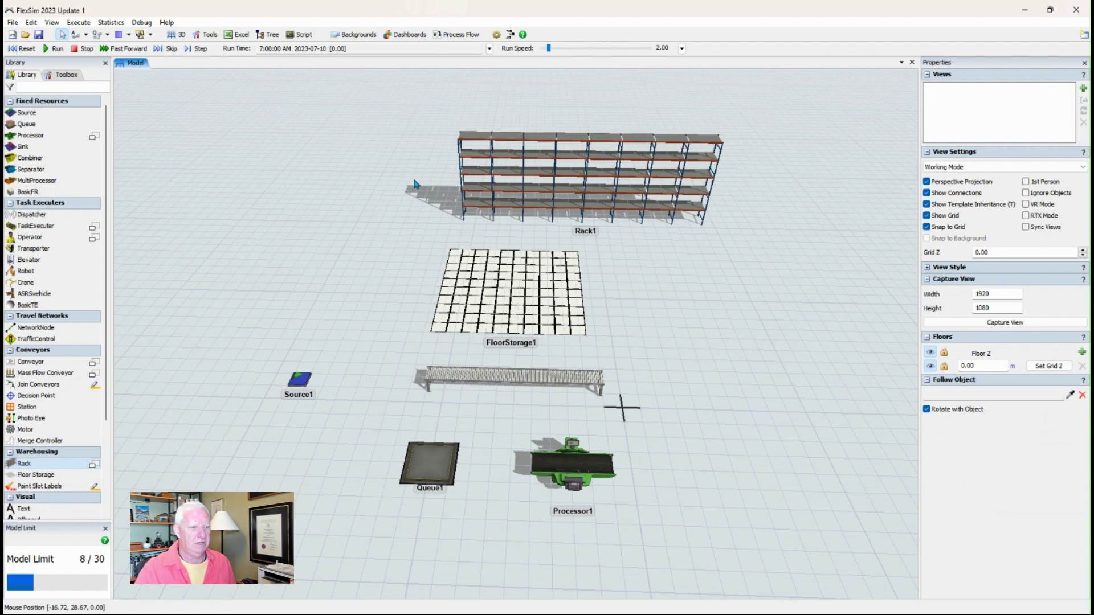
right_drag(414, 184, 320, 265)
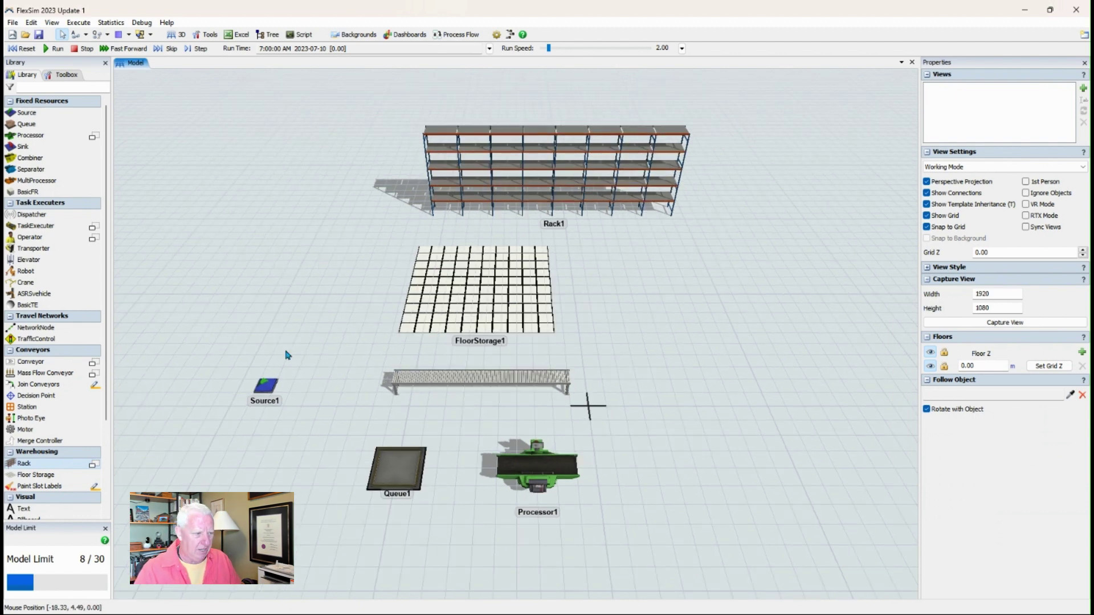
drag(276, 385, 275, 347)
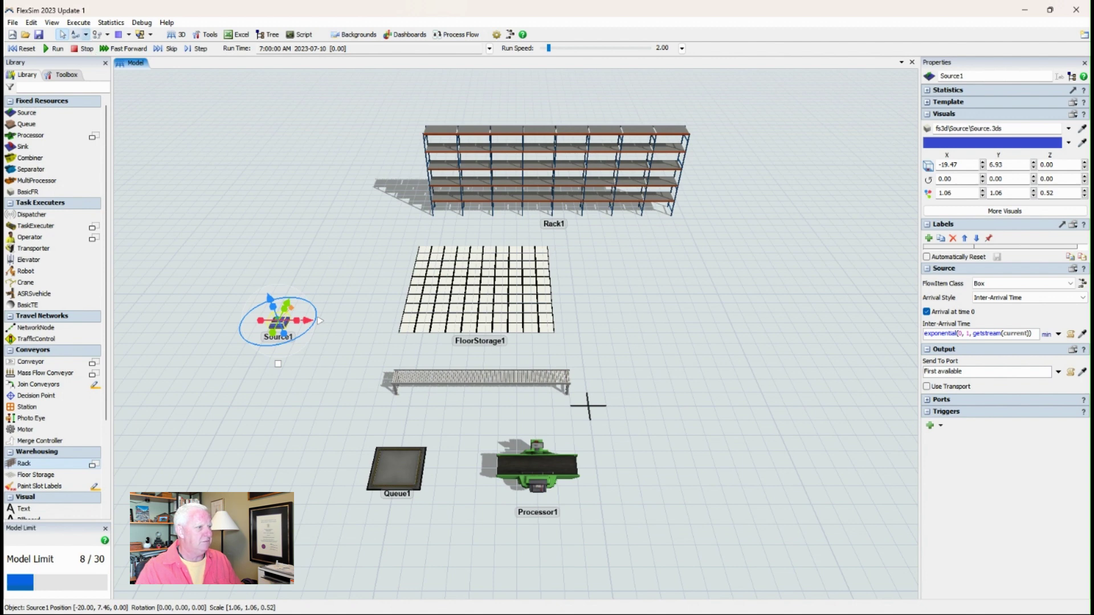
Connect Source1 to Queue1, the conveyor, FloorStorage1 and Rack1, and Queue1 to Processor1
click(190, 95)
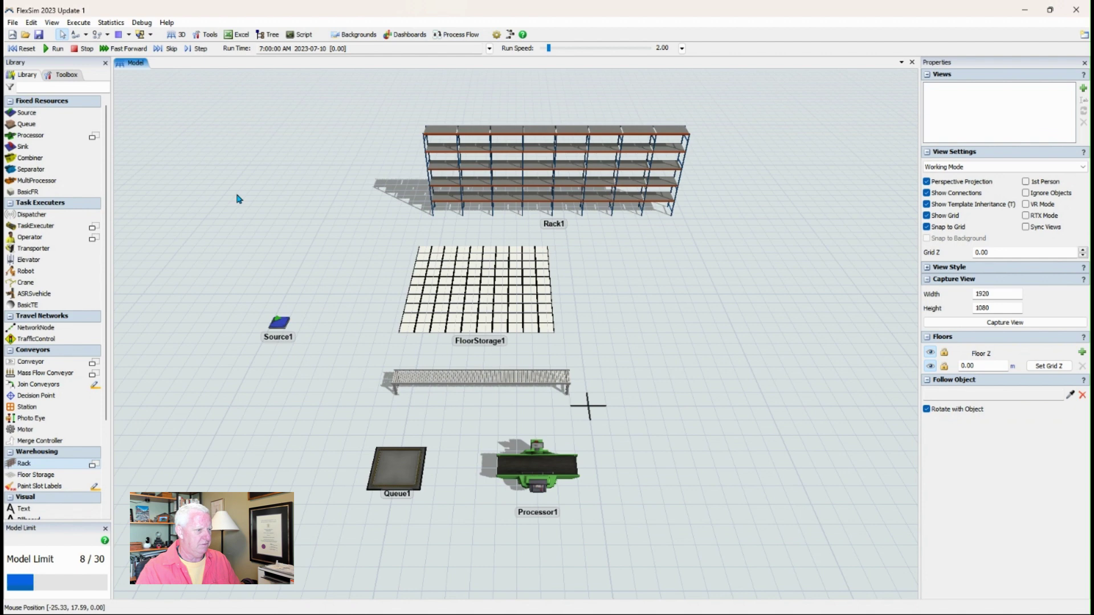
click(277, 321)
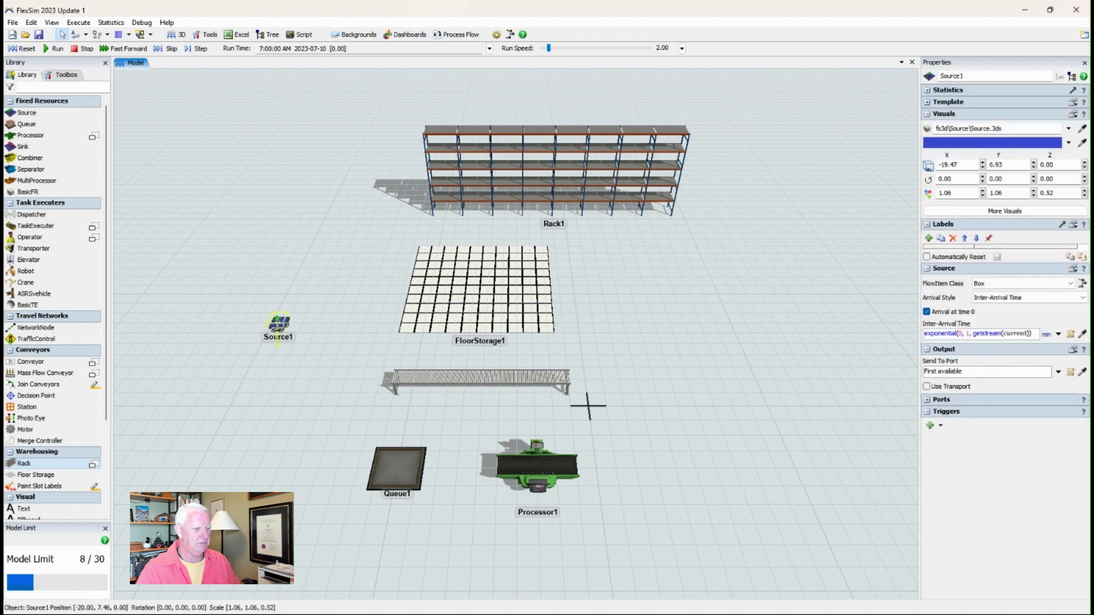
drag(278, 340, 397, 451)
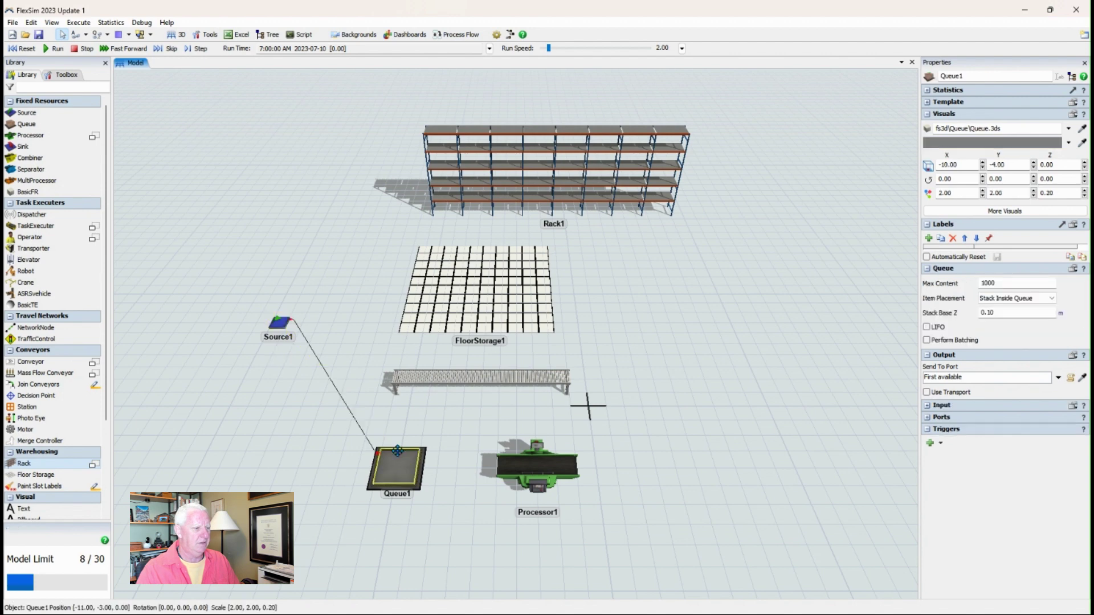
click(281, 323)
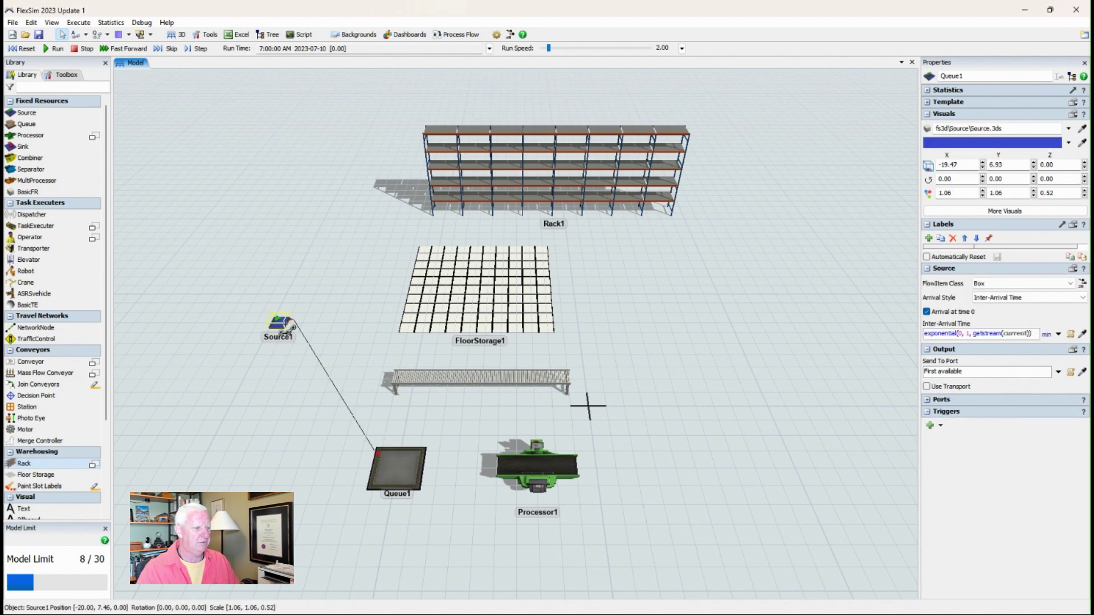
drag(287, 326, 432, 377)
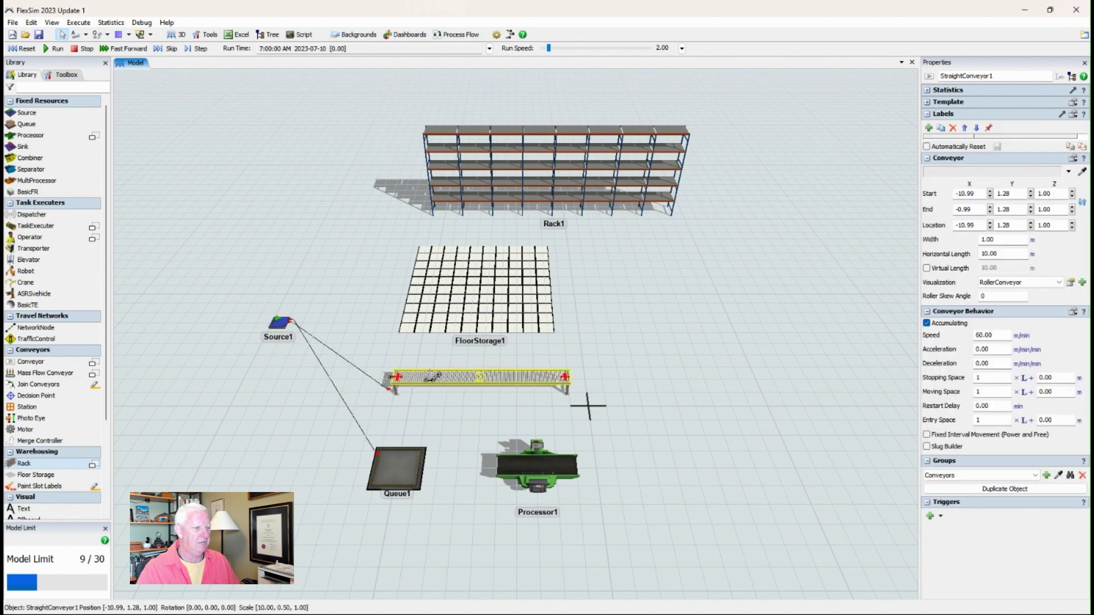
click(279, 322)
drag(280, 322, 459, 290)
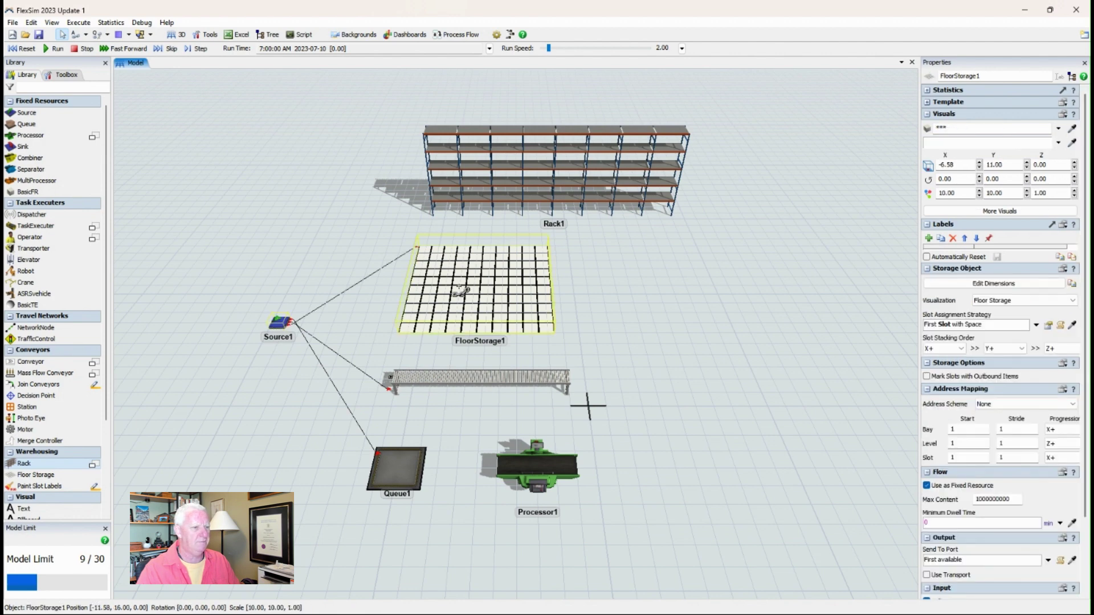
drag(279, 322, 555, 168)
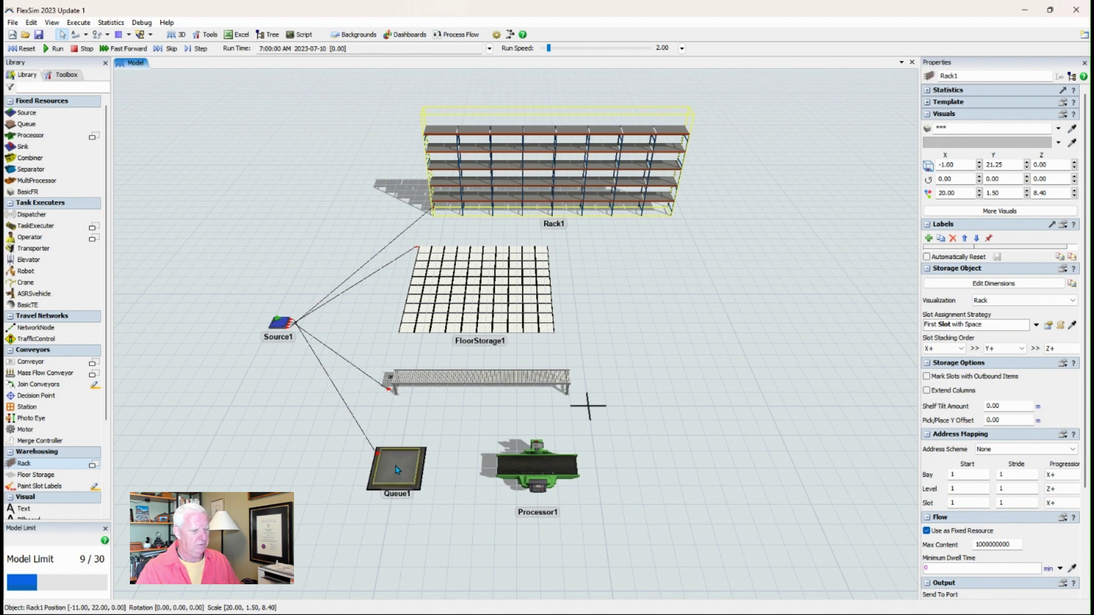
drag(397, 469, 521, 465)
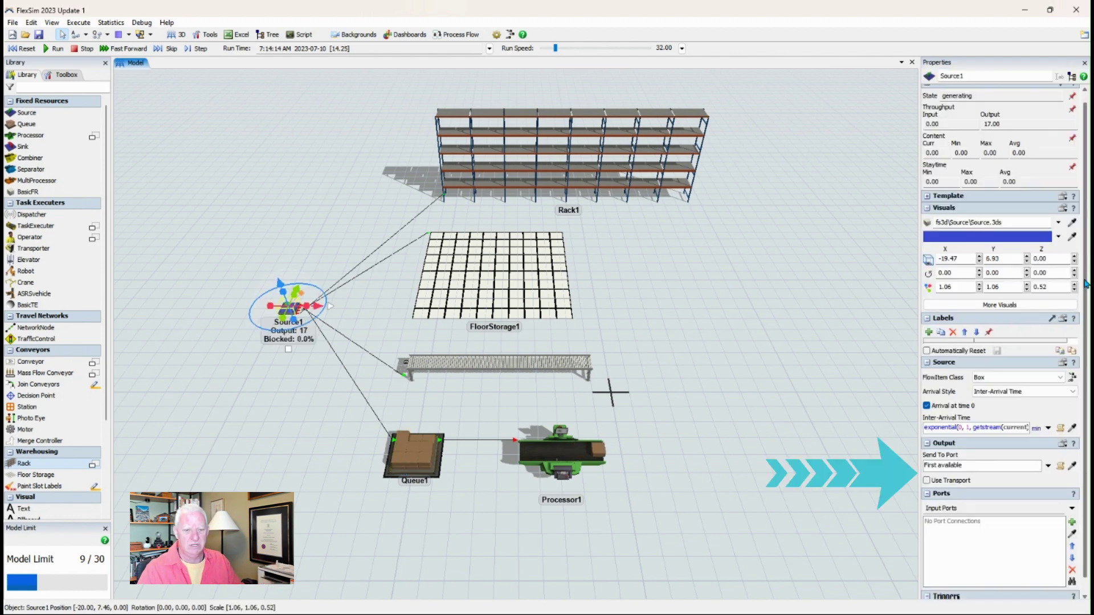
Show Source1's output ports (Queue1, EntryTransfer1, FloorStorage1, Rack1) and review the Send To Port options
scroll(1086, 284, down, 1)
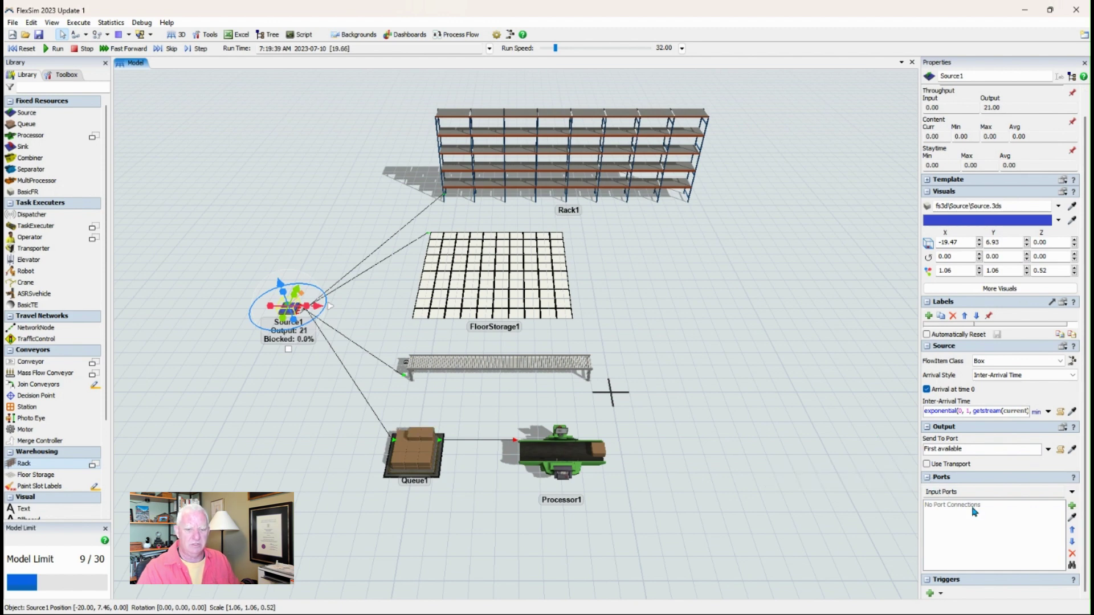
click(1072, 494)
click(1018, 536)
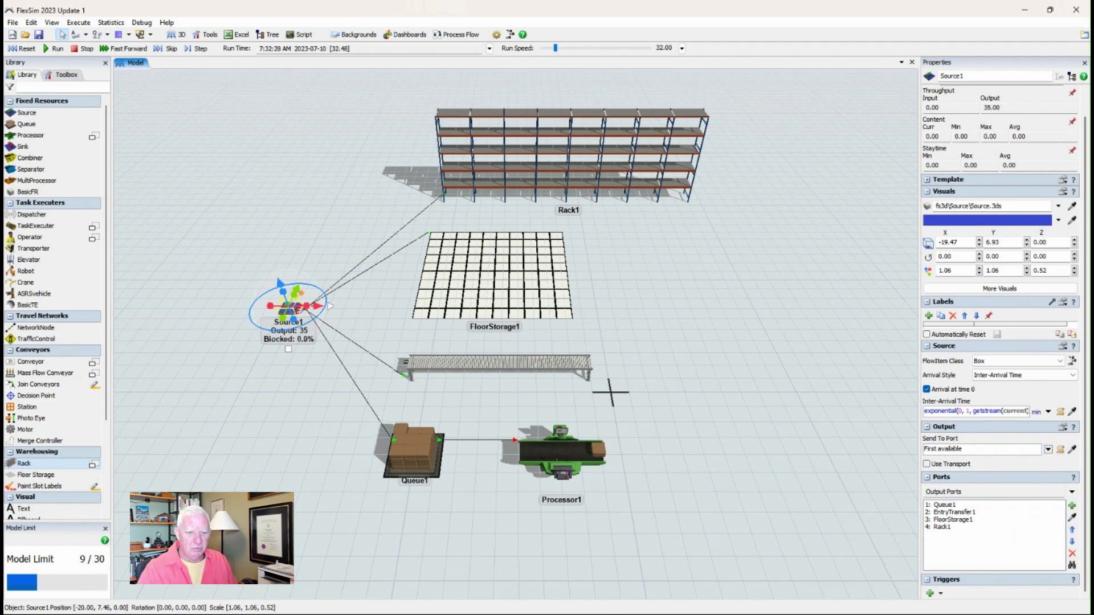
click(1048, 450)
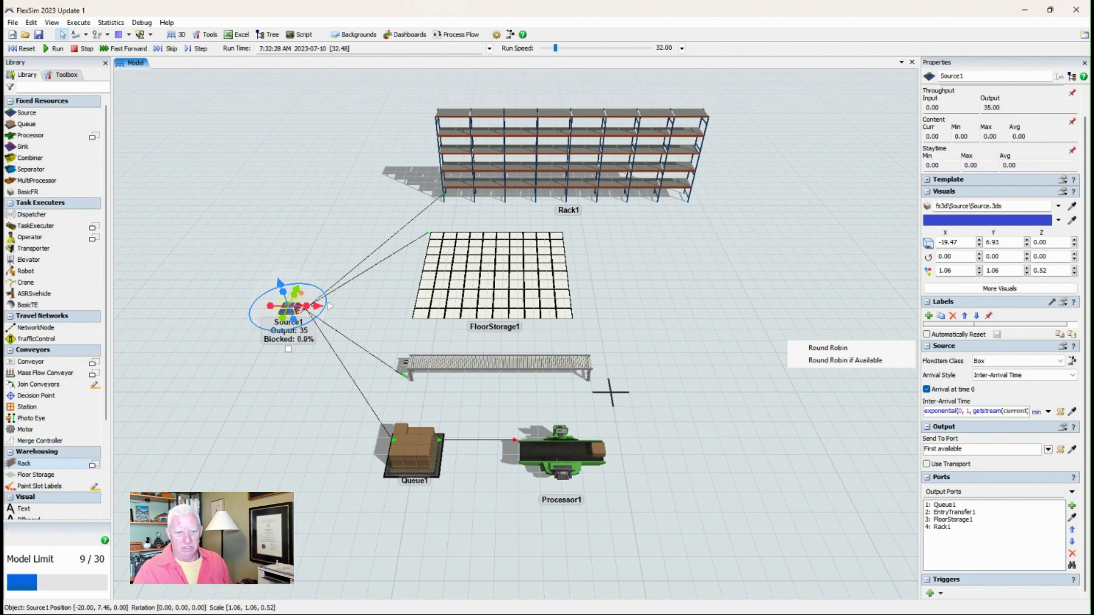
key(Escape)
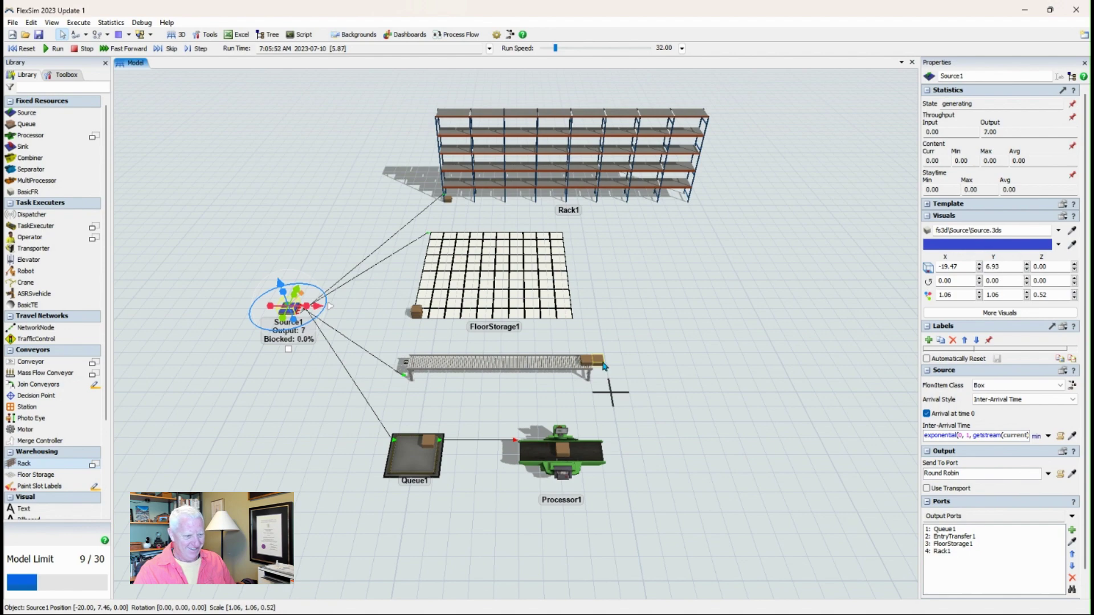
Zoom around the running model to watch boxes fill the conveyor, floor storage and rack
scroll(593, 378, up, 5)
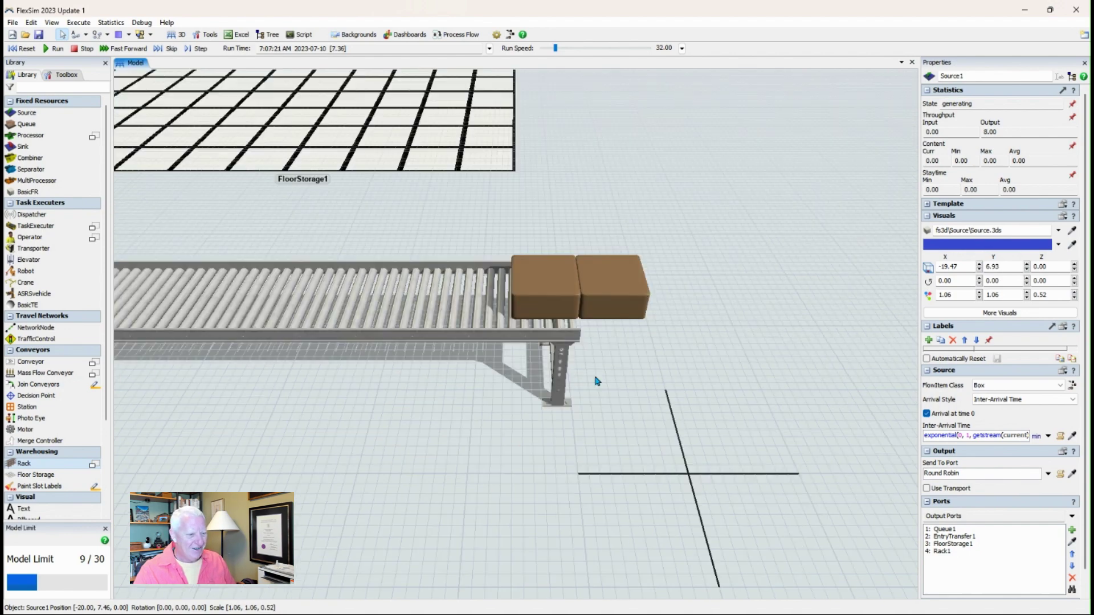
scroll(596, 381, up, 1)
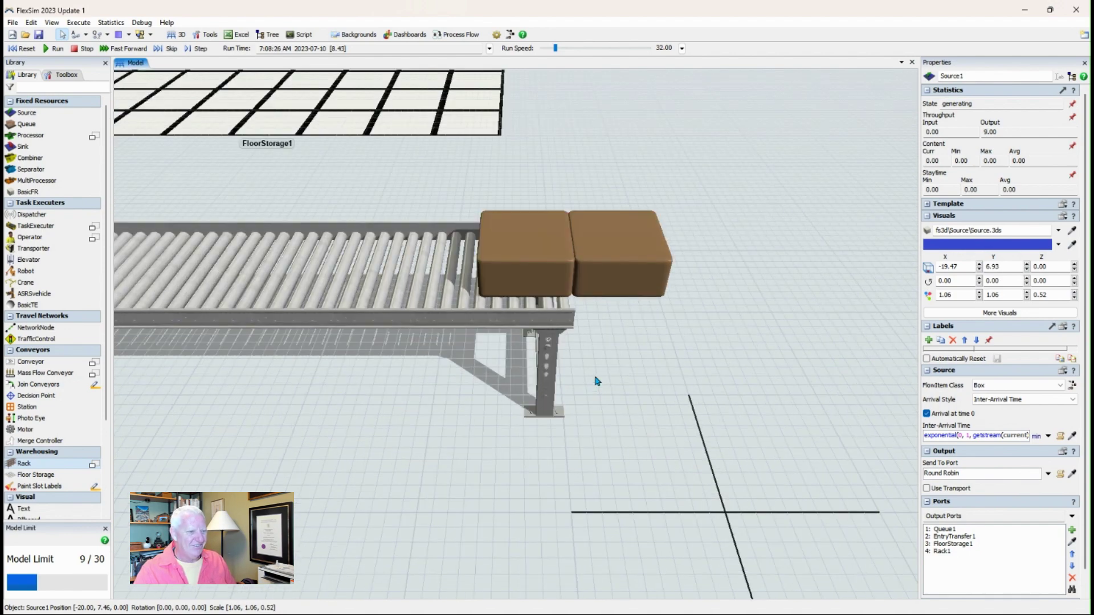
scroll(597, 381, down, 6)
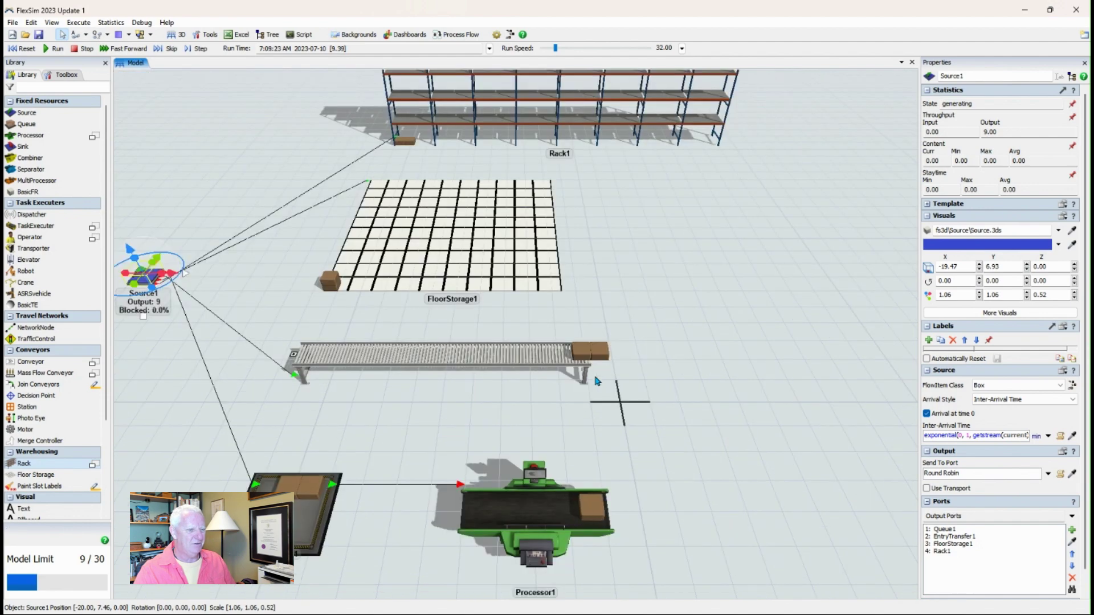
scroll(597, 381, up, 1)
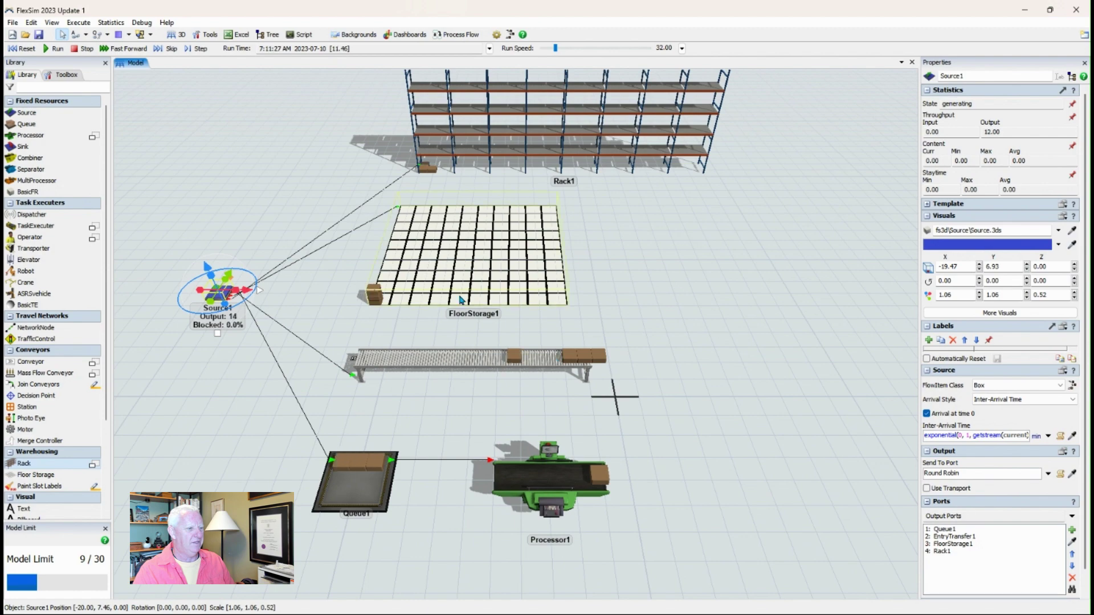
scroll(462, 299, up, 5)
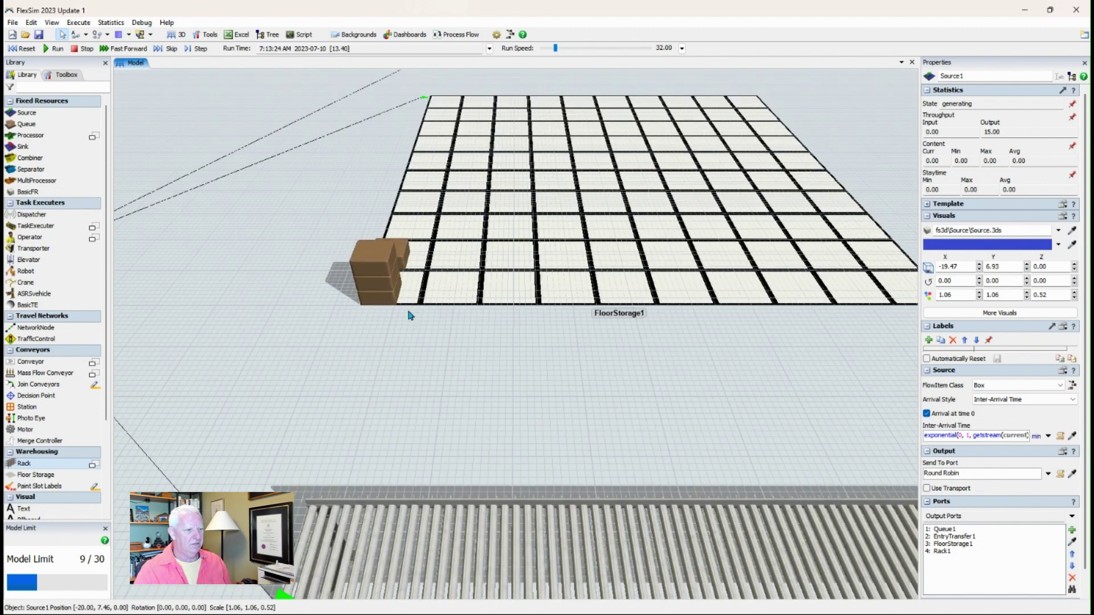
scroll(408, 315, down, 5)
click(493, 346)
scroll(494, 347, down, 1)
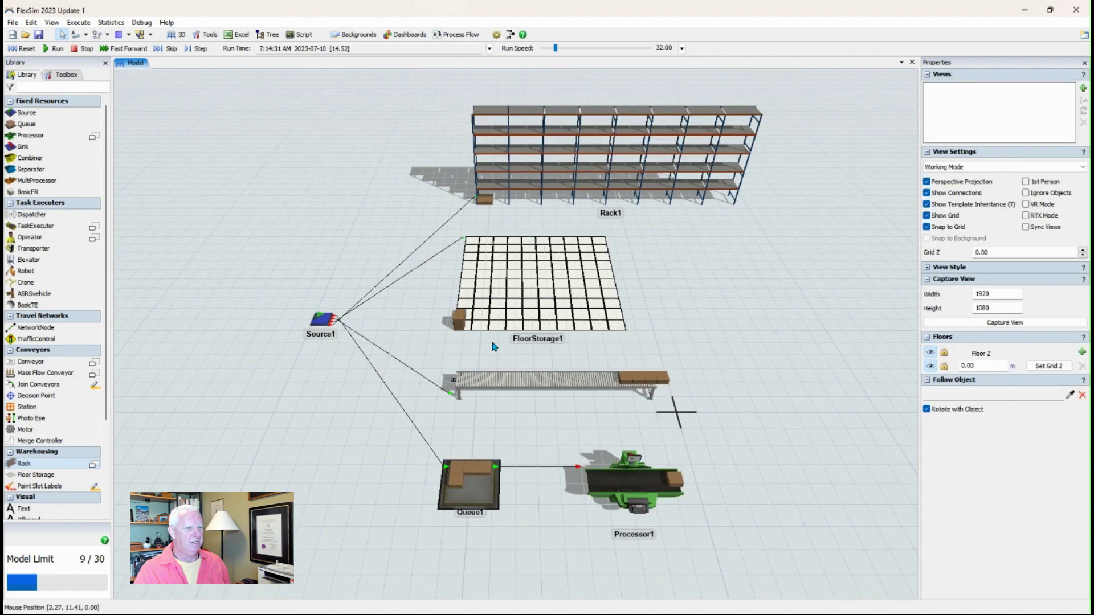
scroll(662, 301, up, 5)
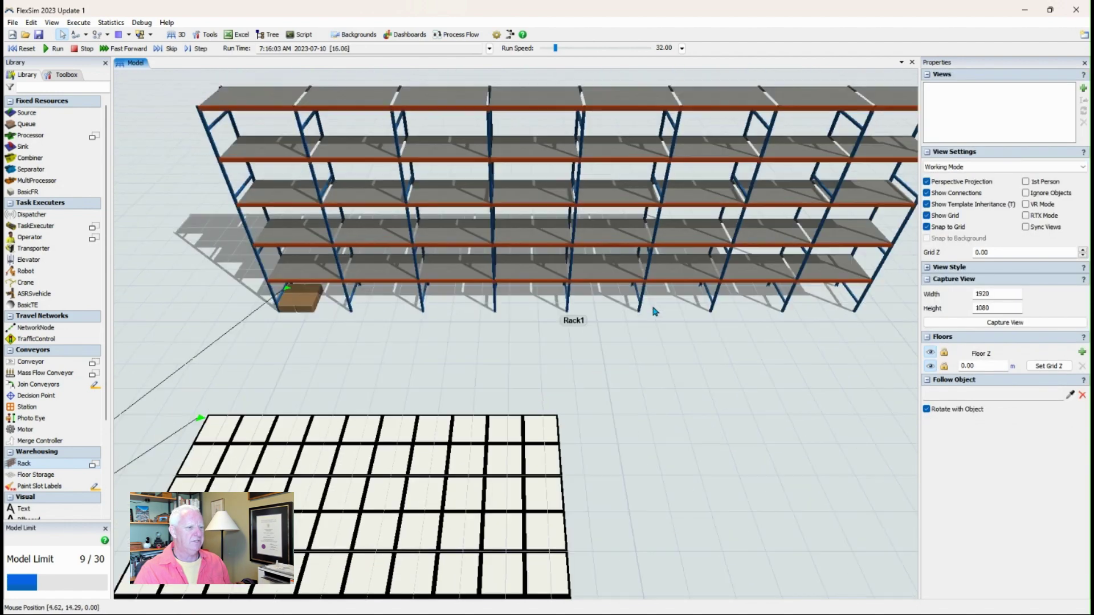
scroll(655, 312, up, 1)
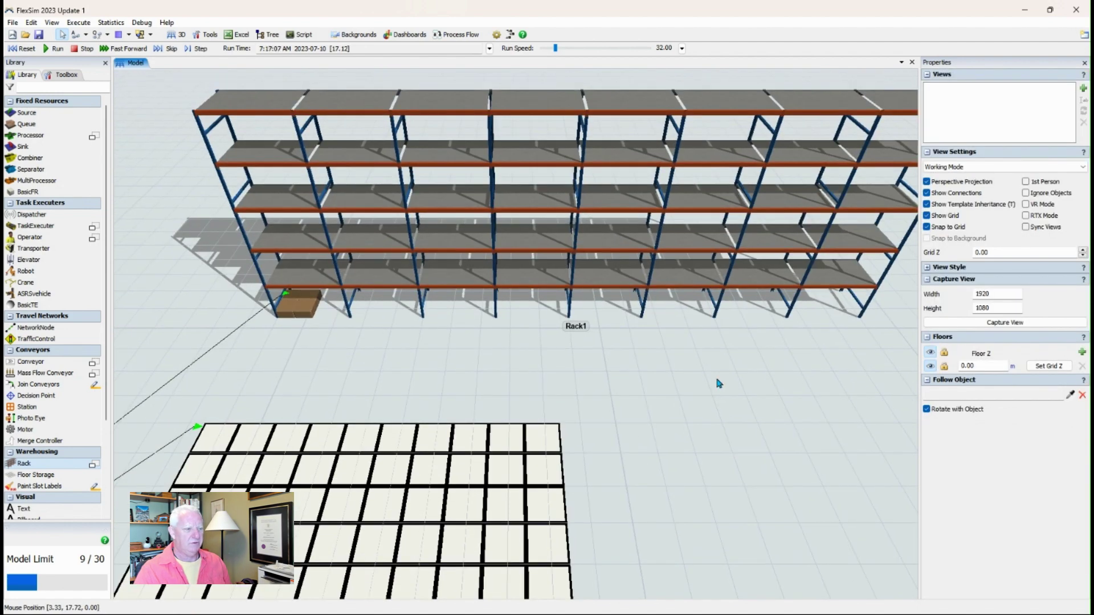
scroll(719, 383, down, 5)
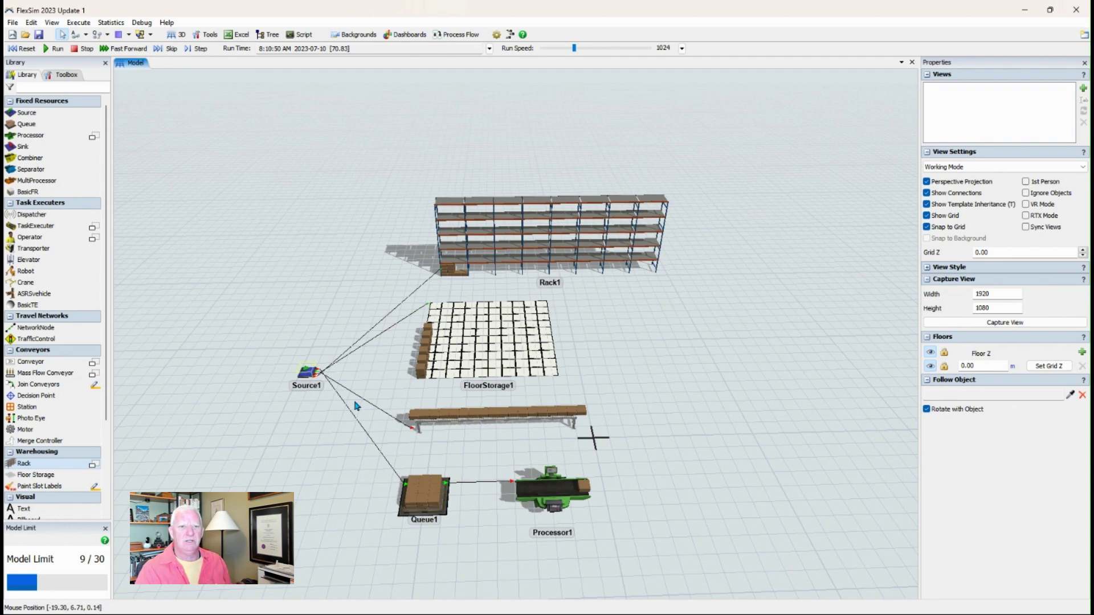
Check Source1's statistics for its blocked state, then reposition the view around the conveyor's end
click(306, 374)
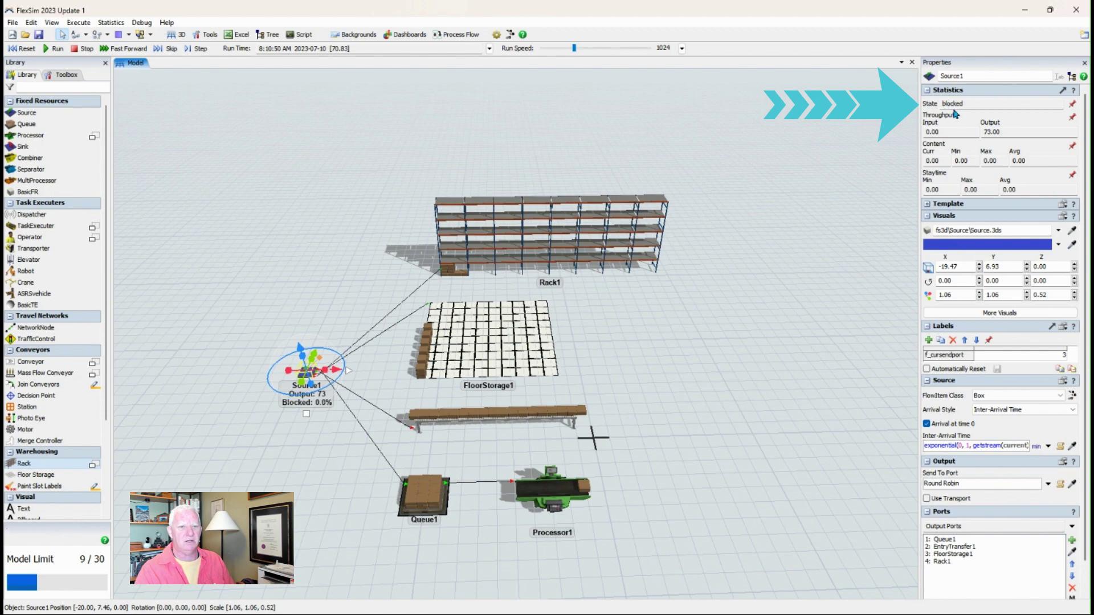
click(622, 401)
scroll(620, 397, down, 1)
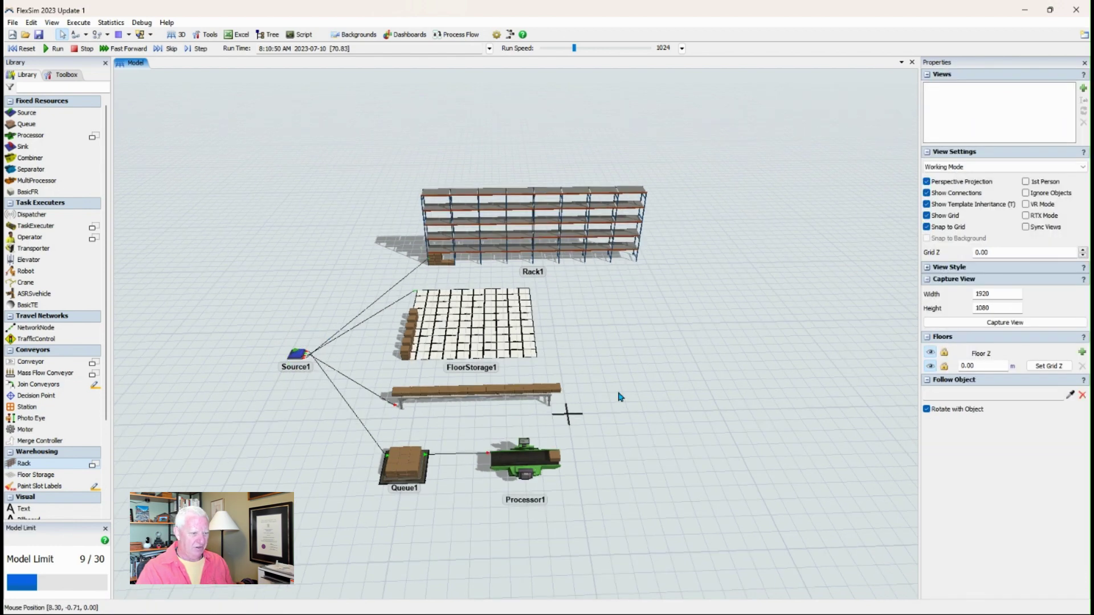
drag(620, 397, 655, 426)
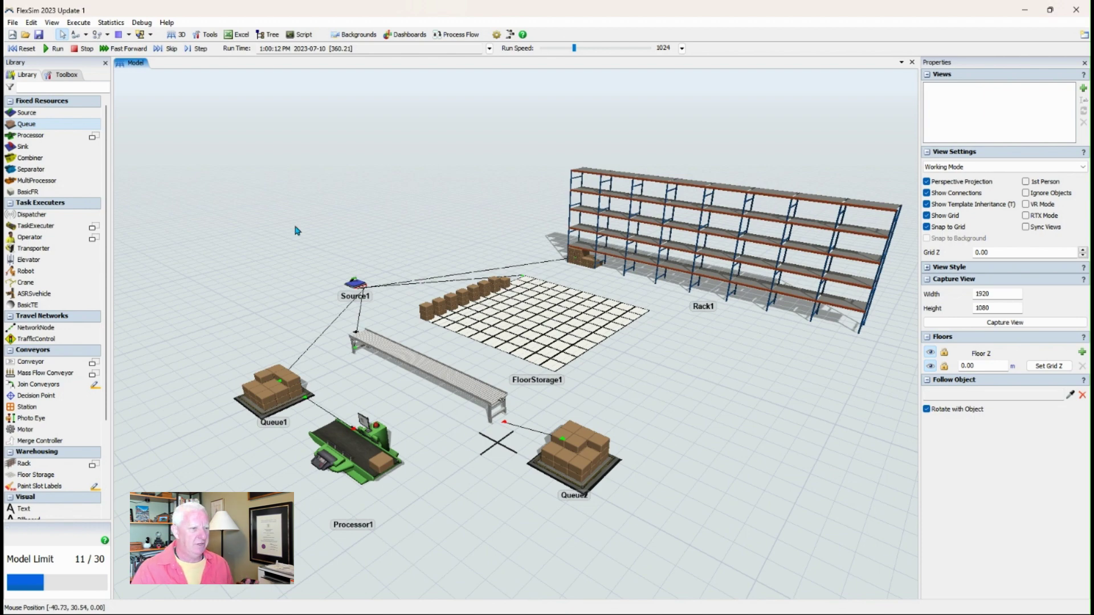
scroll(488, 155, down, 3)
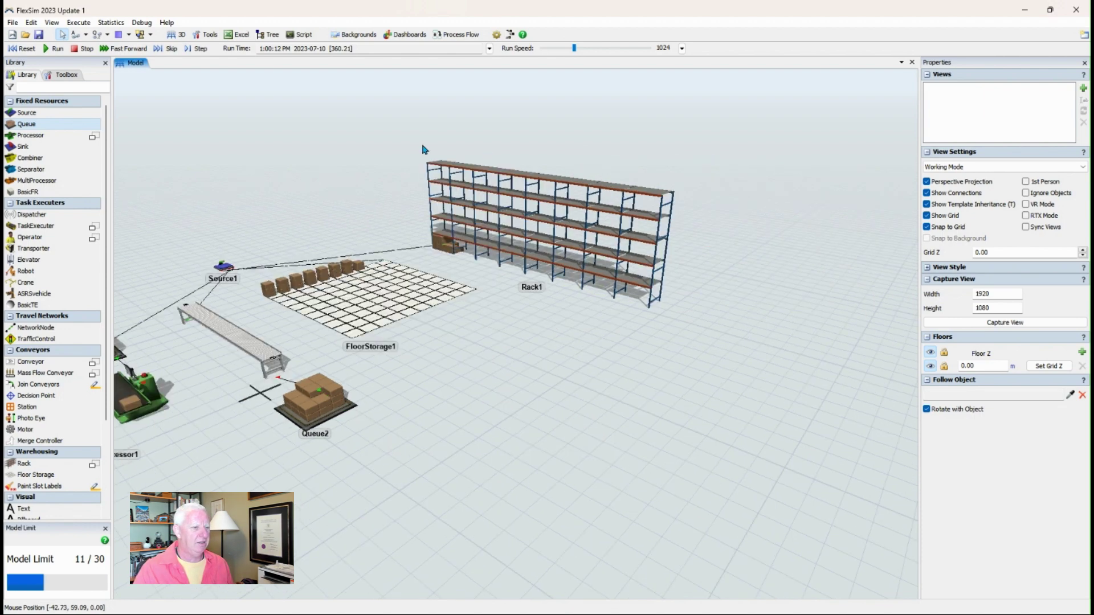
scroll(463, 152, up, 2)
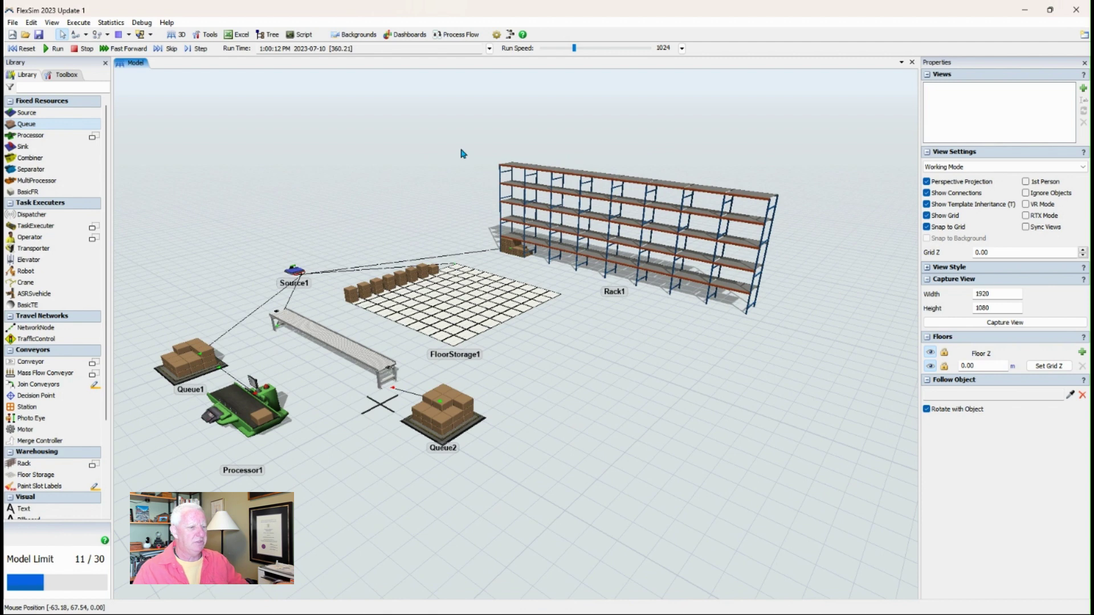
scroll(470, 234, up, 1)
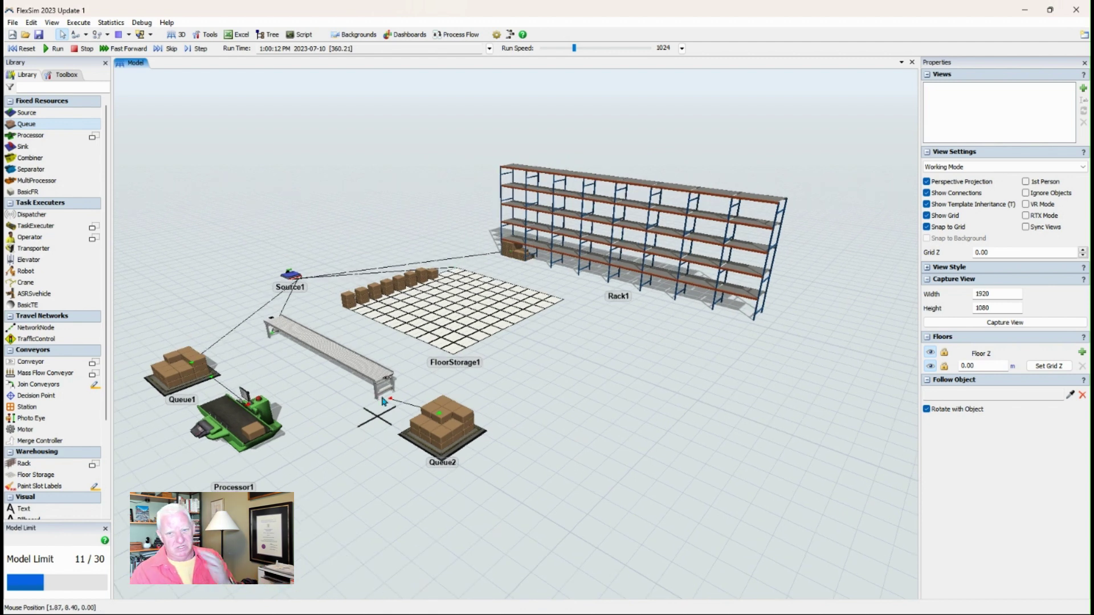